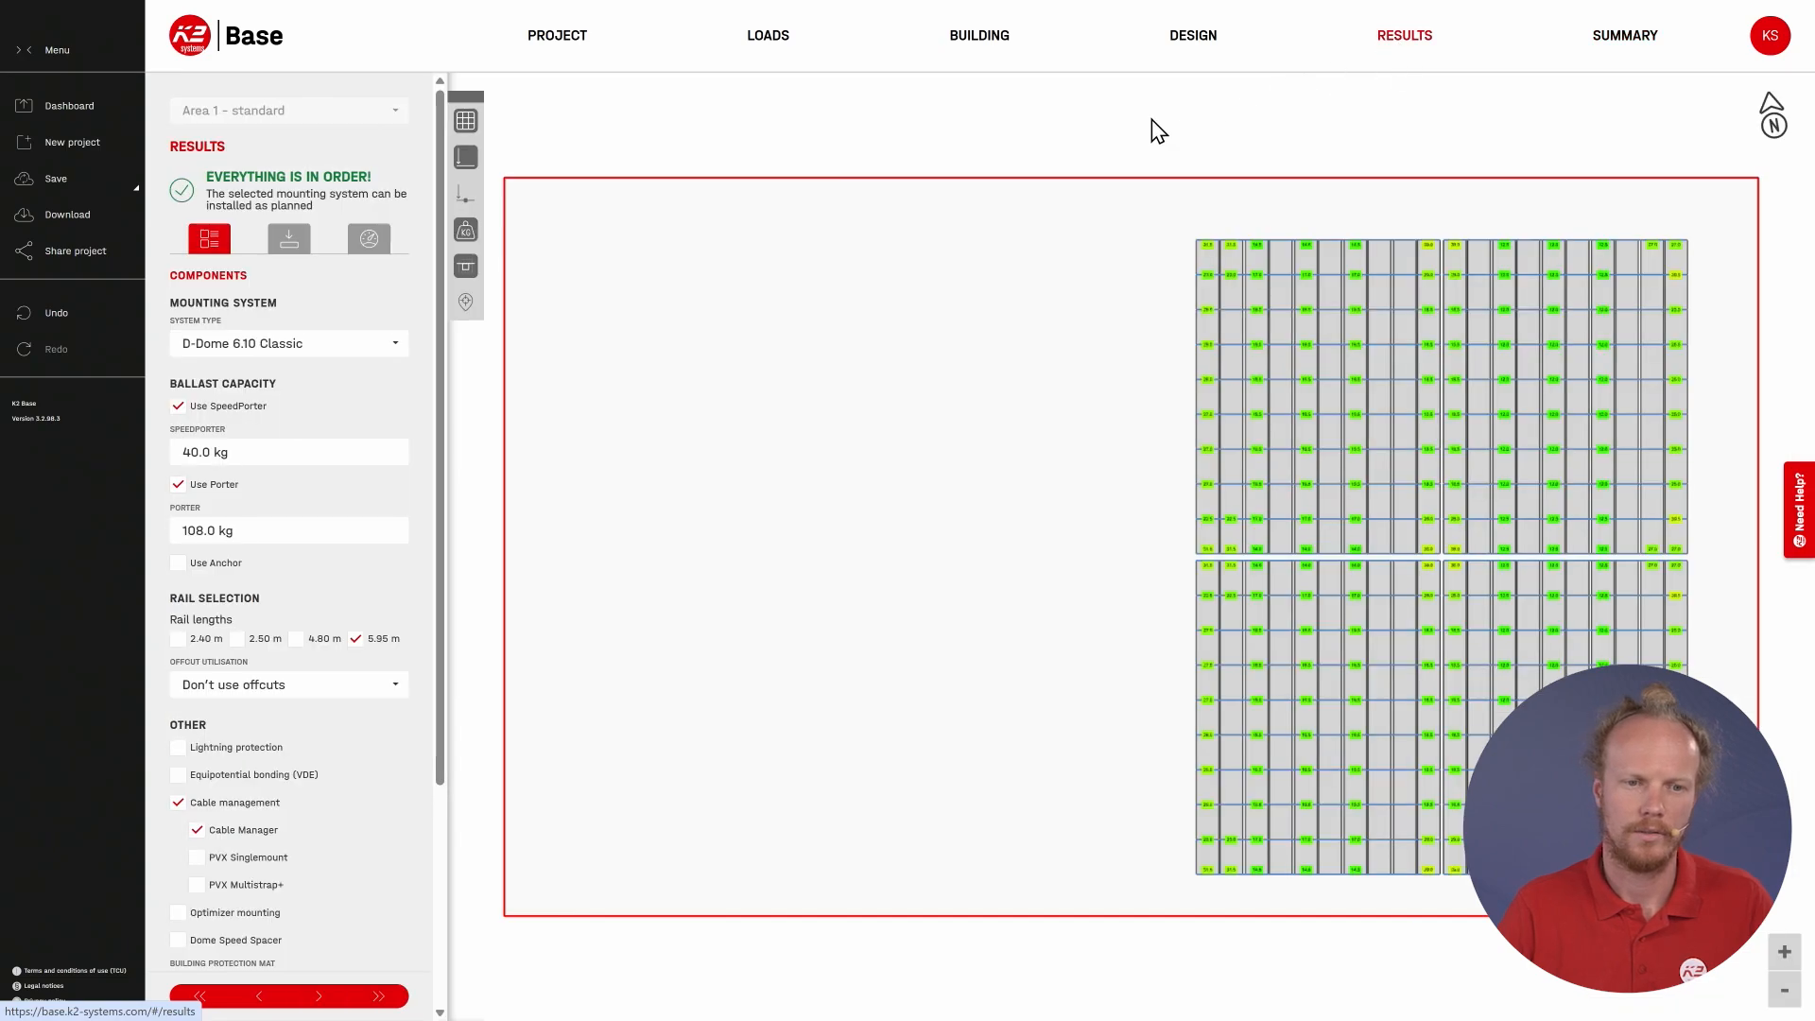
# Step: Check the system utilisation of Area 1 - standard, and duplicate its roof, placing the copy just north of the original
pyautogui.click(369, 239)
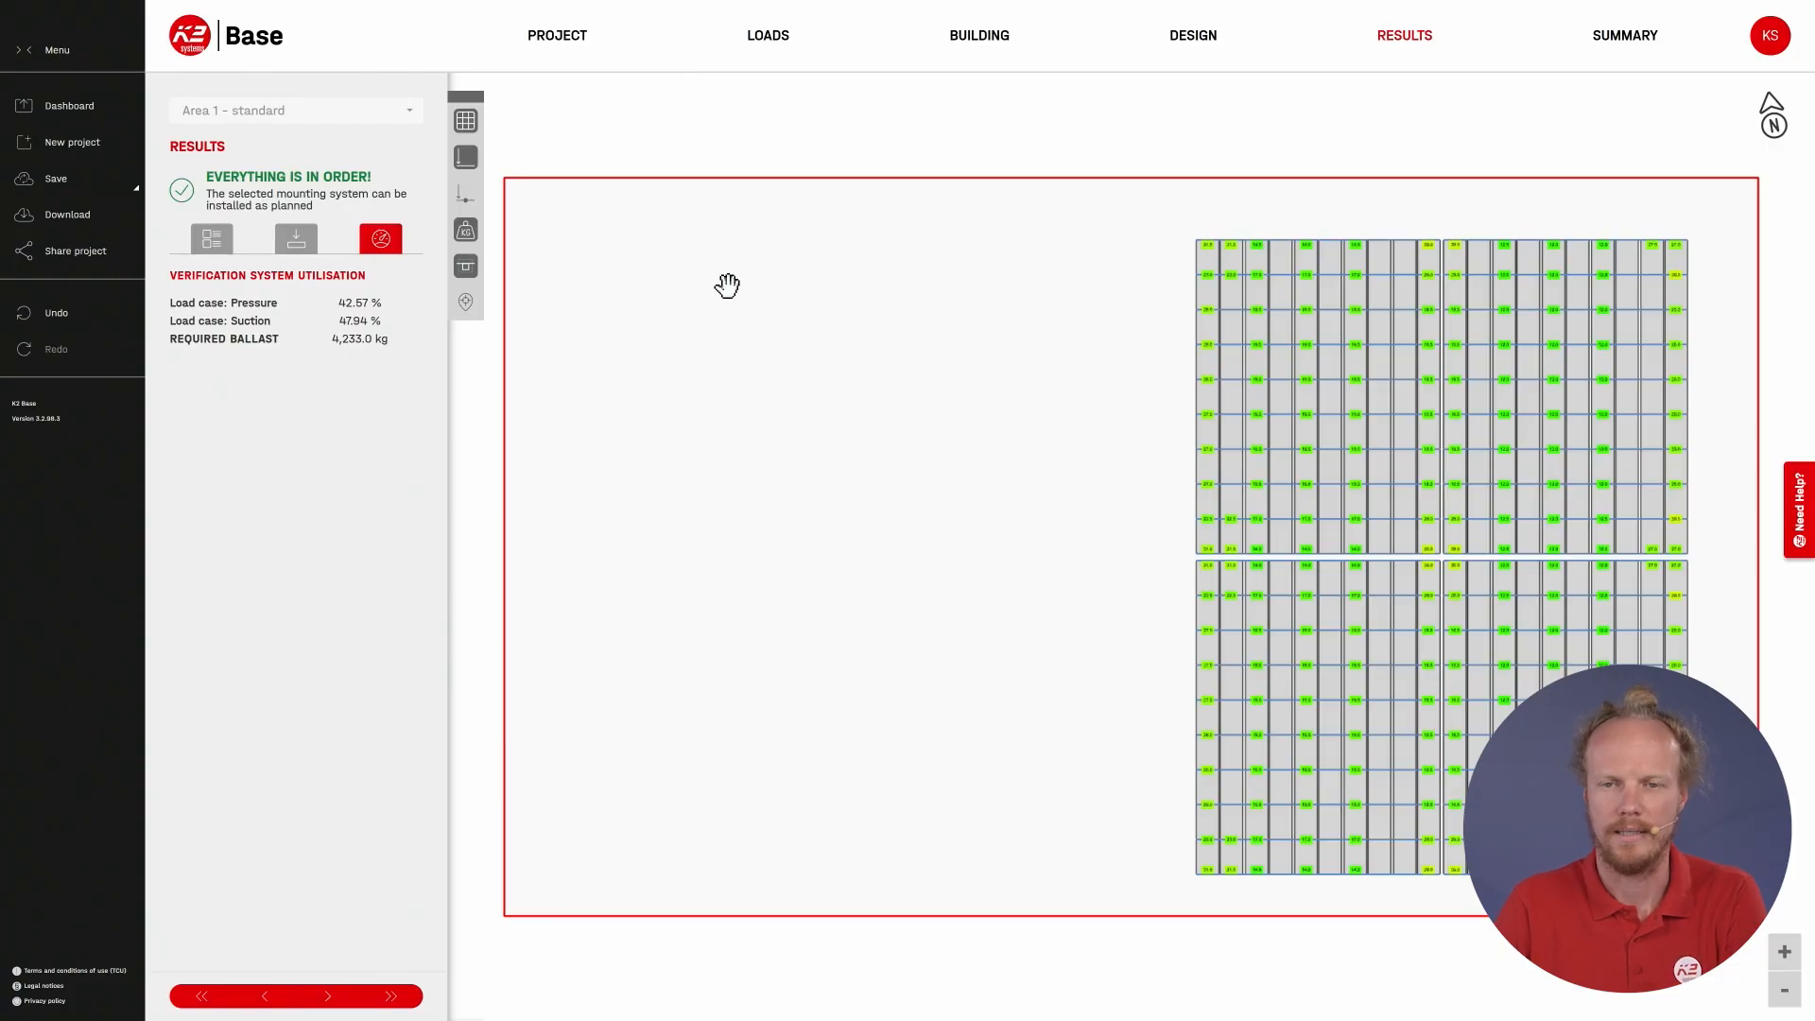
pyautogui.click(978, 43)
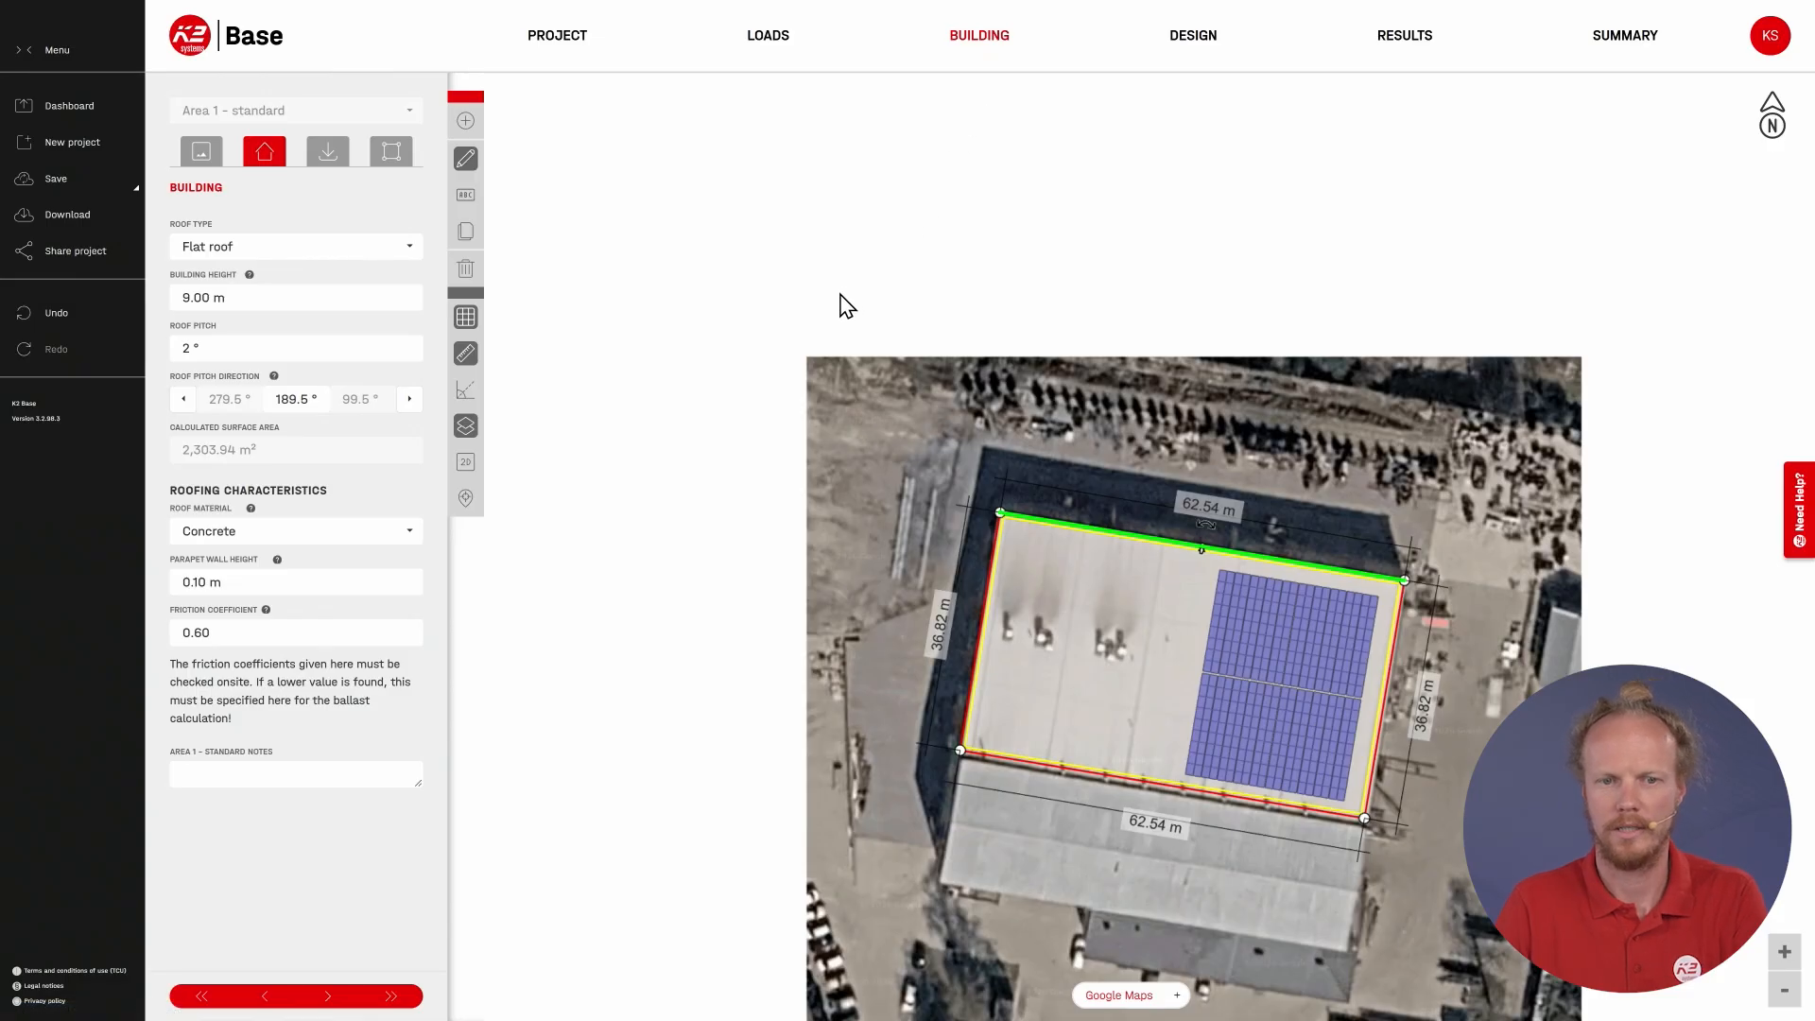
pyautogui.click(465, 231)
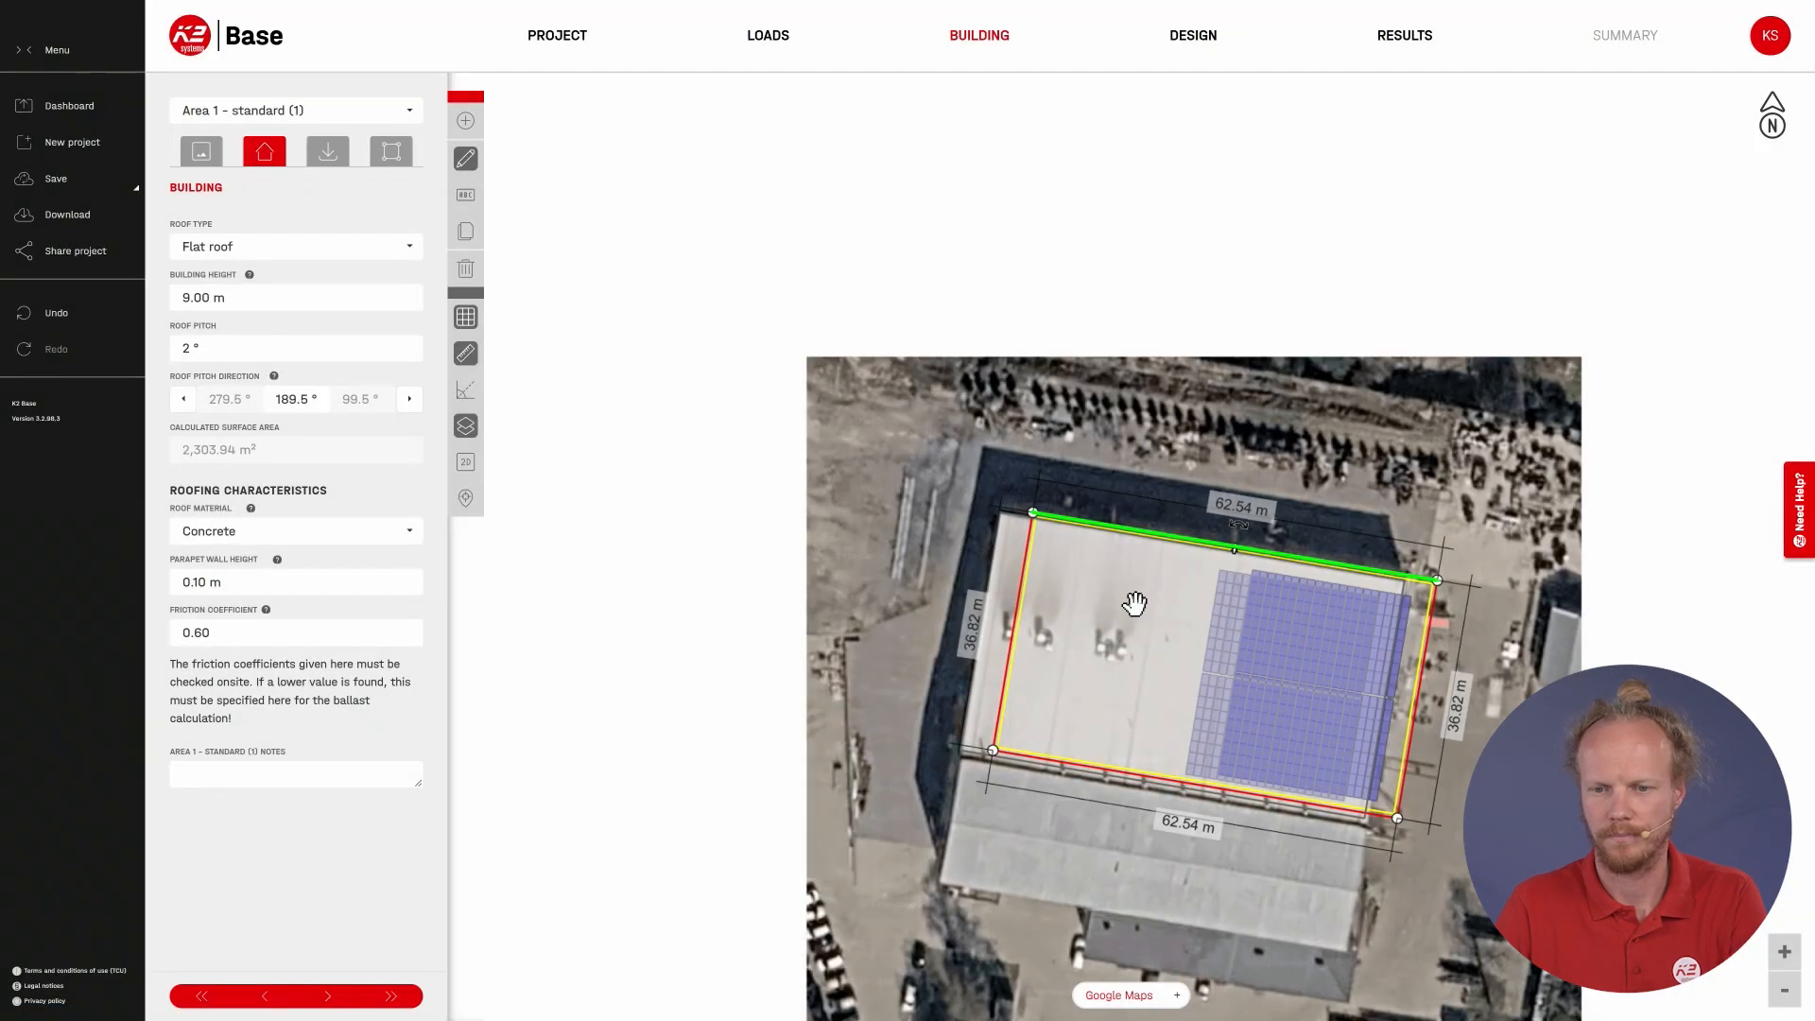
pyautogui.moveTo(1138, 610); pyautogui.dragTo(1155, 350)
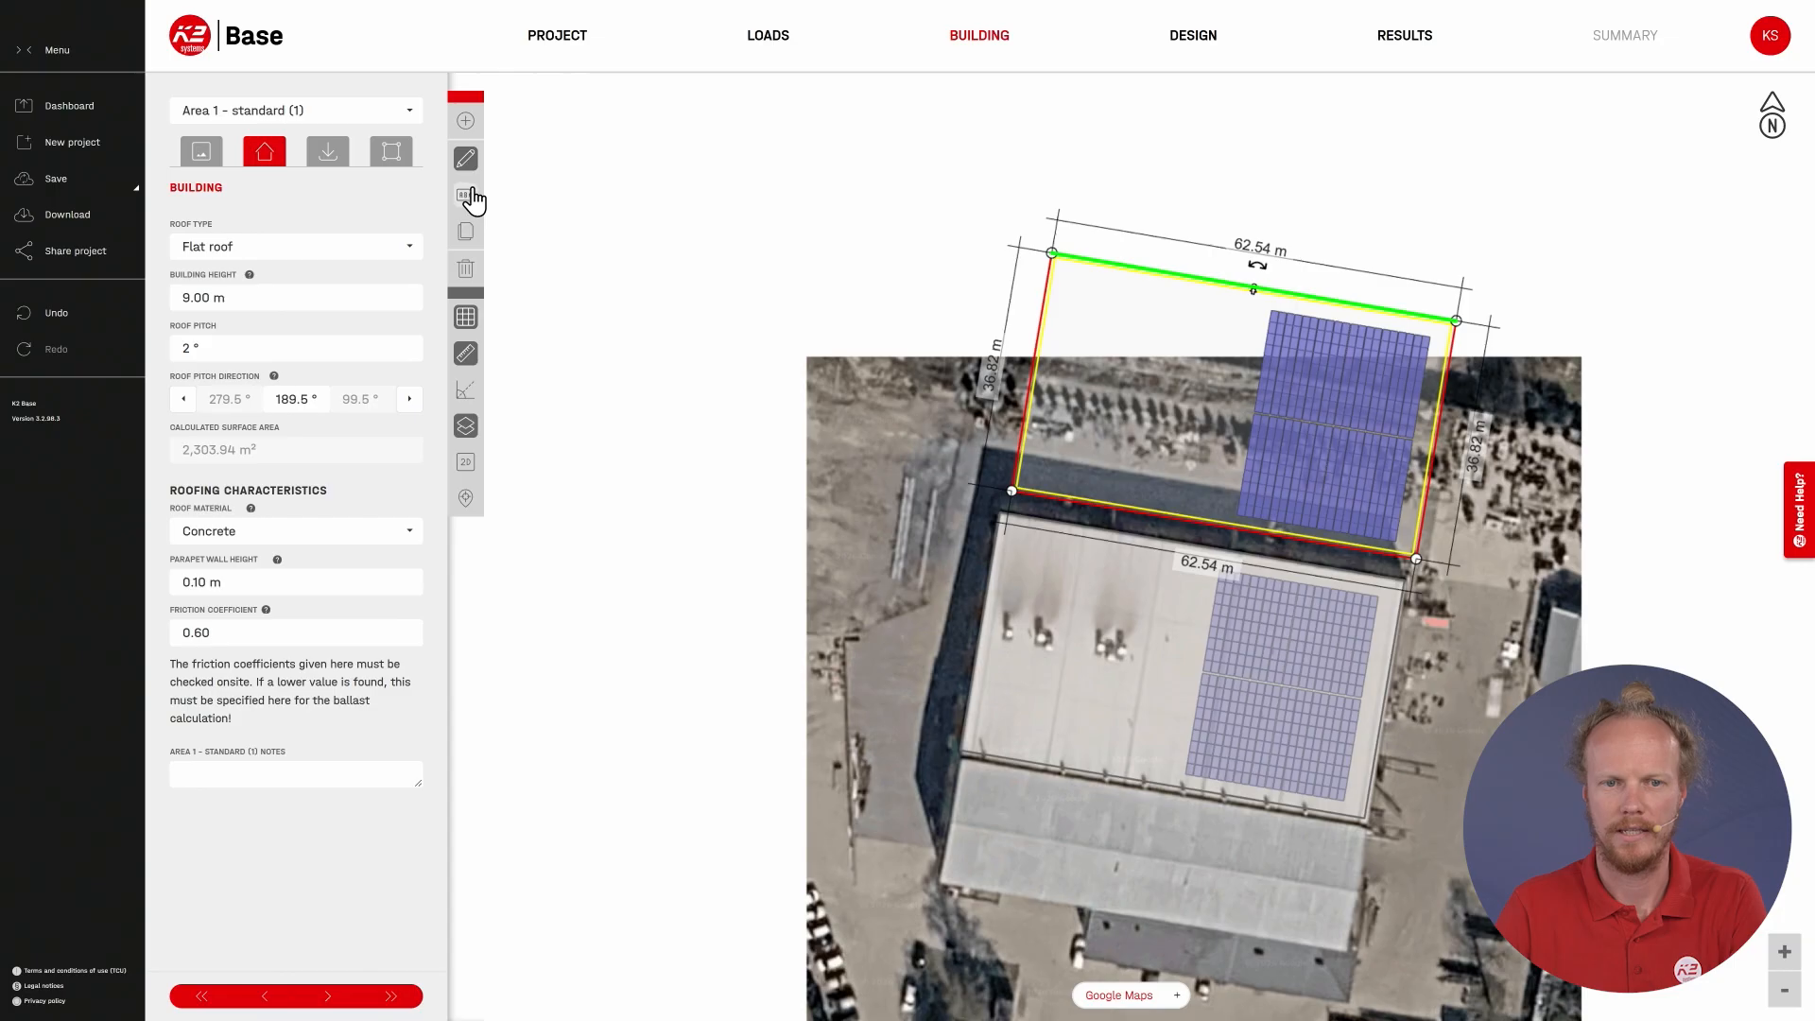
# Step: Rename the duplicated roof as "Area 1 - 15kg"
pyautogui.click(466, 195)
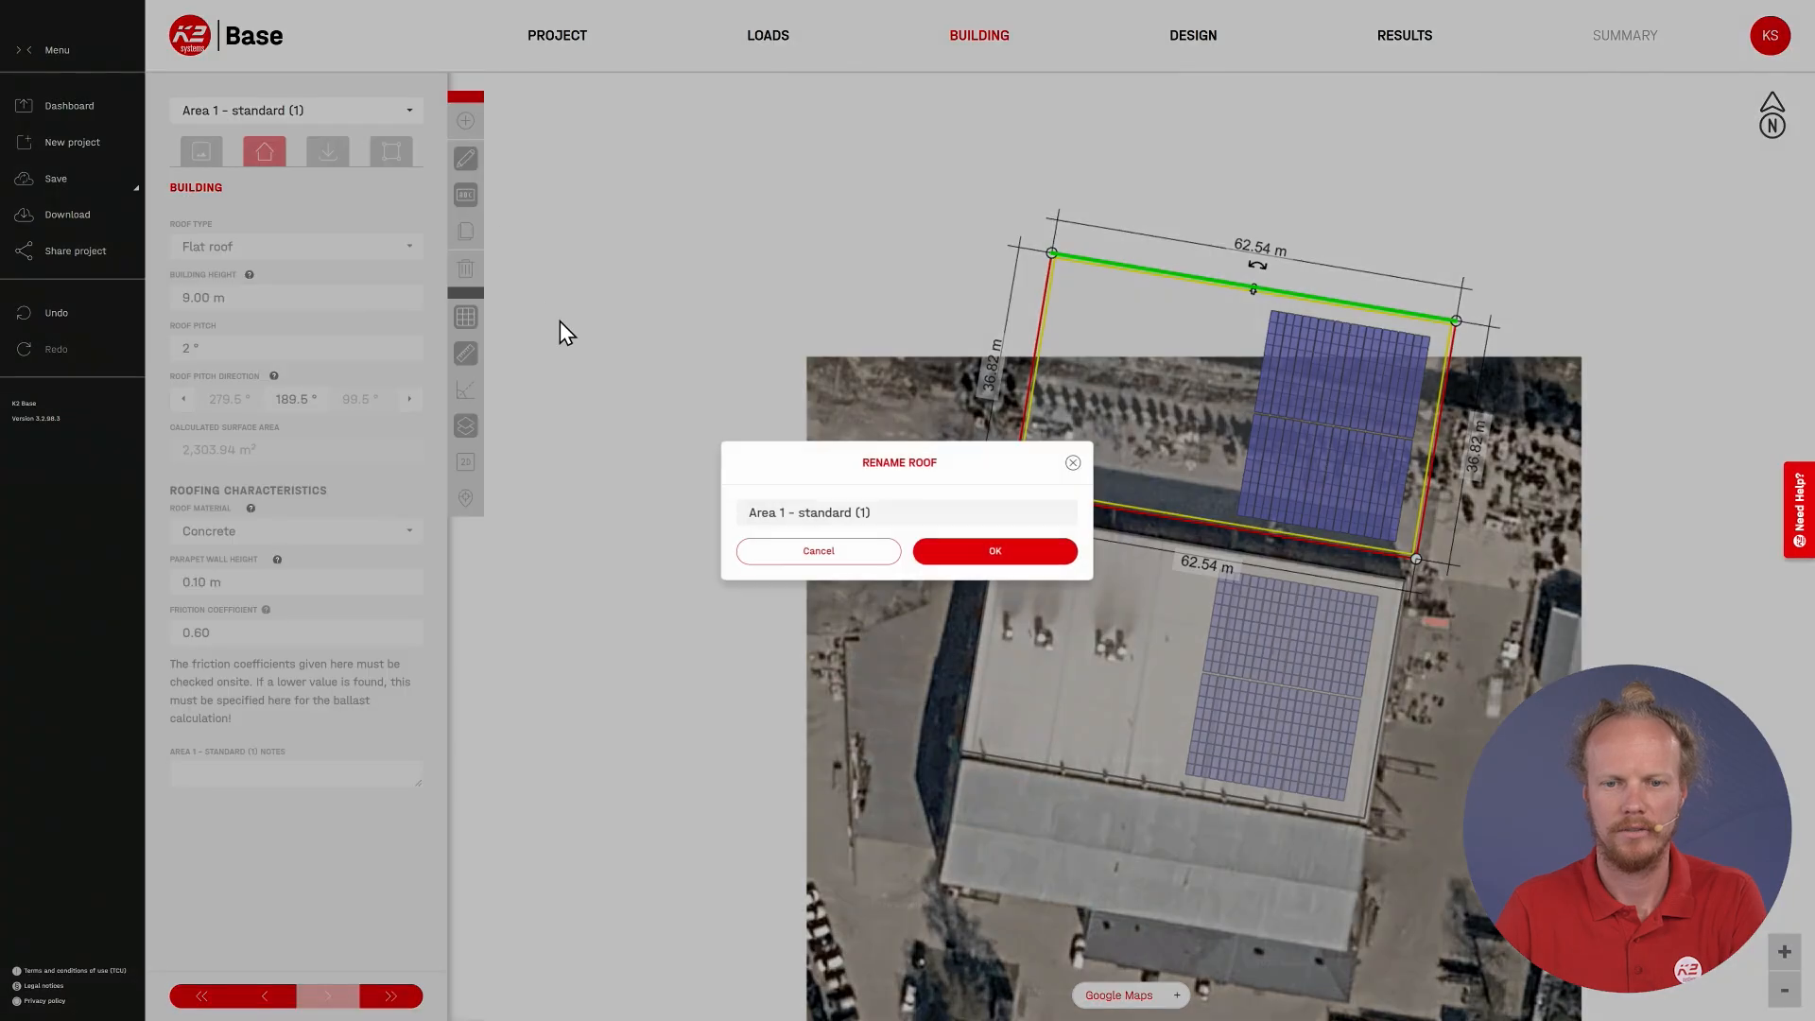
pyautogui.click(866, 513)
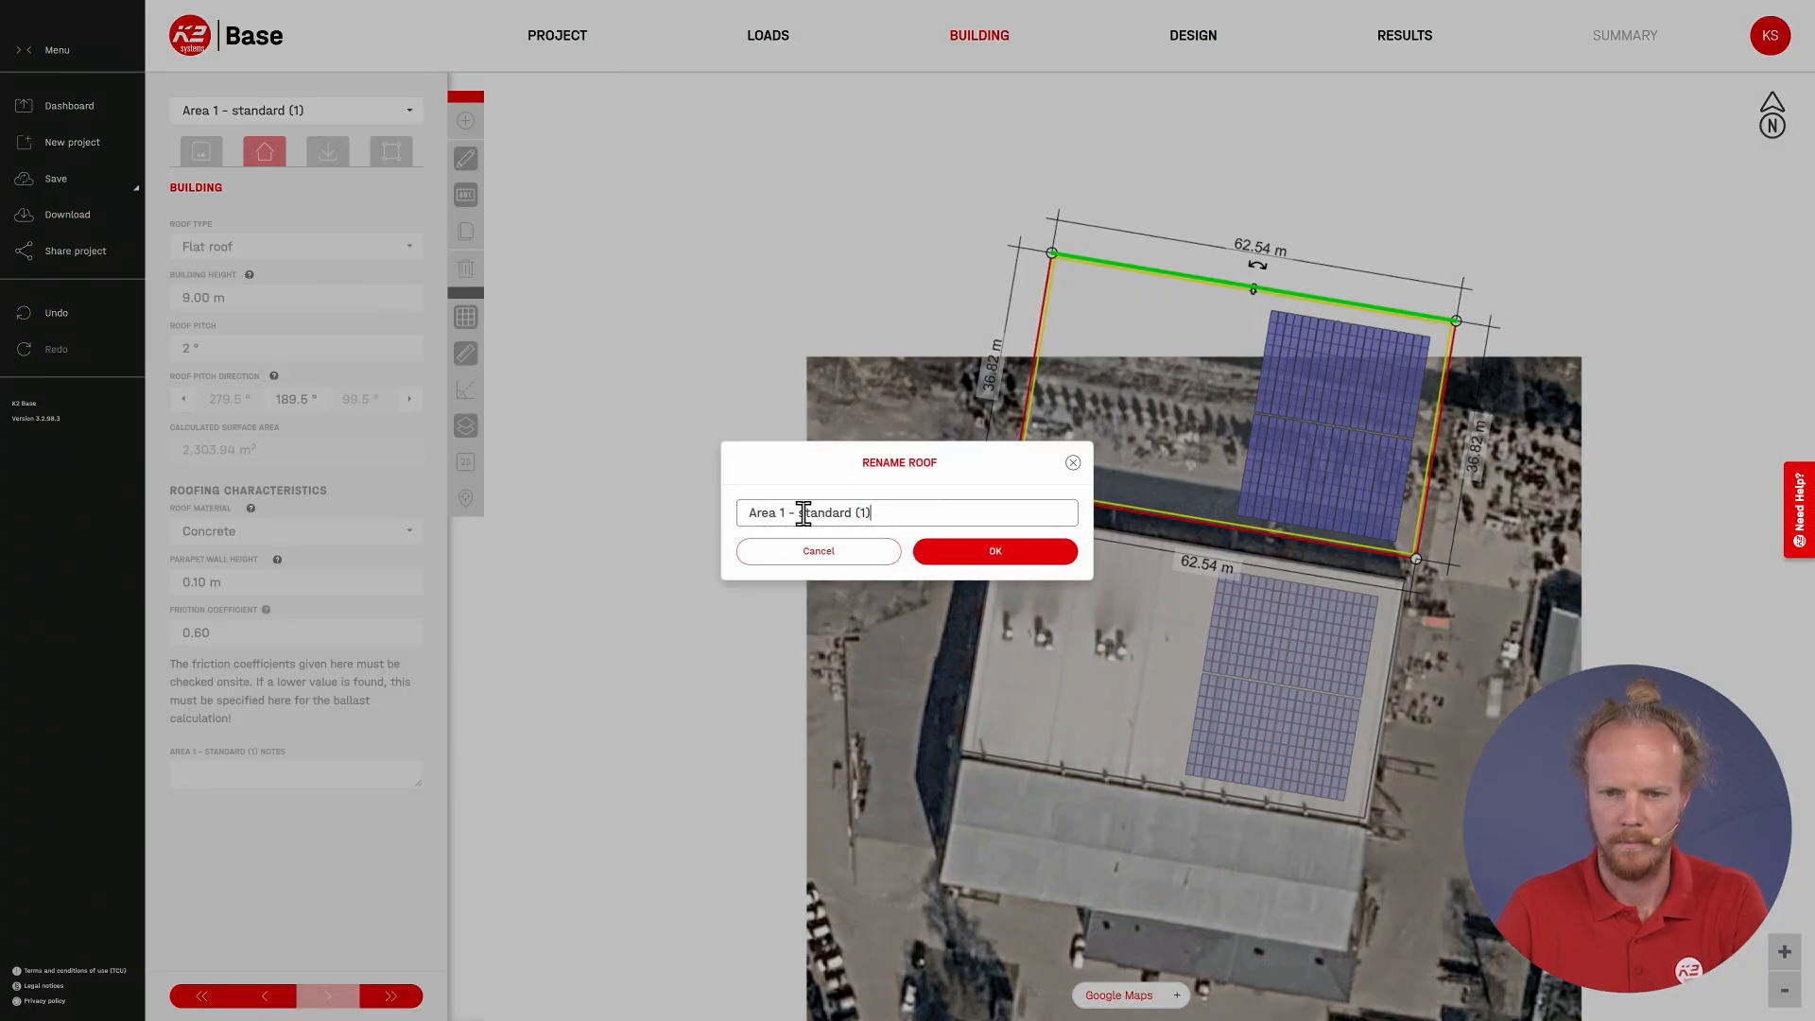
pyautogui.moveTo(803, 514); pyautogui.dragTo(947, 517)
pyautogui.press('BackSpace')
pyautogui.press('BackSpace')
pyautogui.write('1 - 15kg')
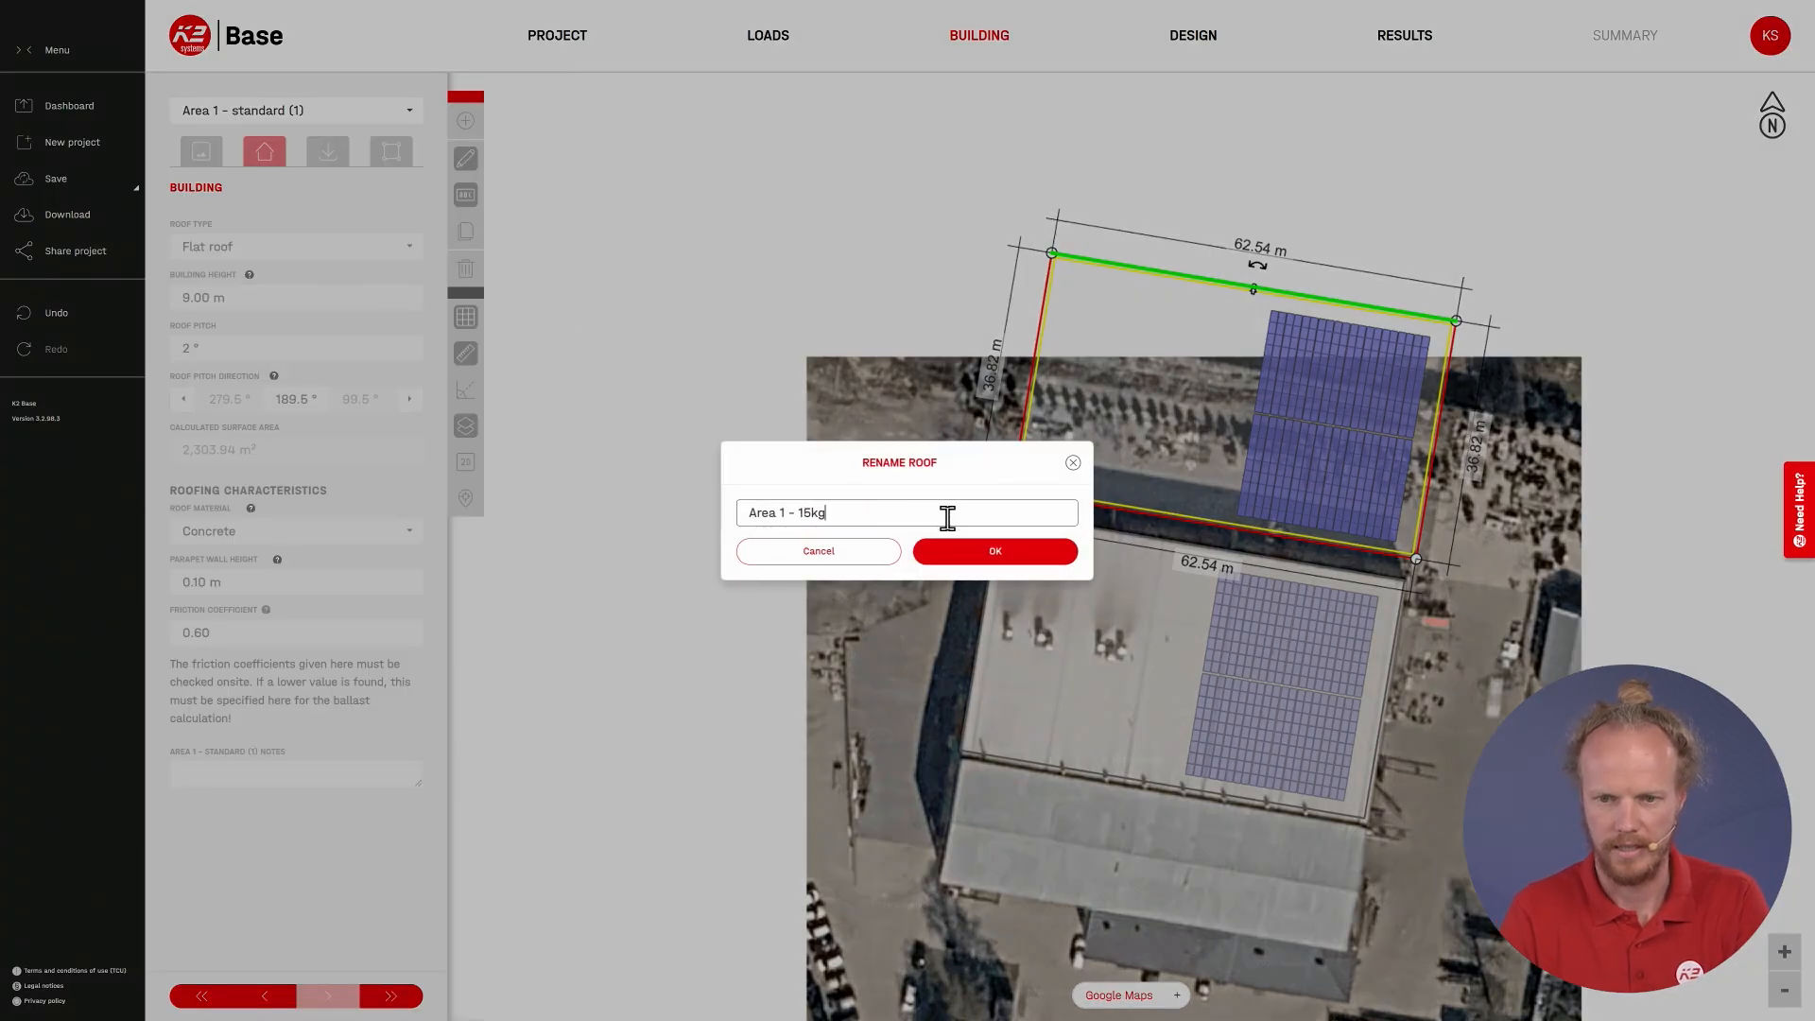
pyautogui.click(969, 560)
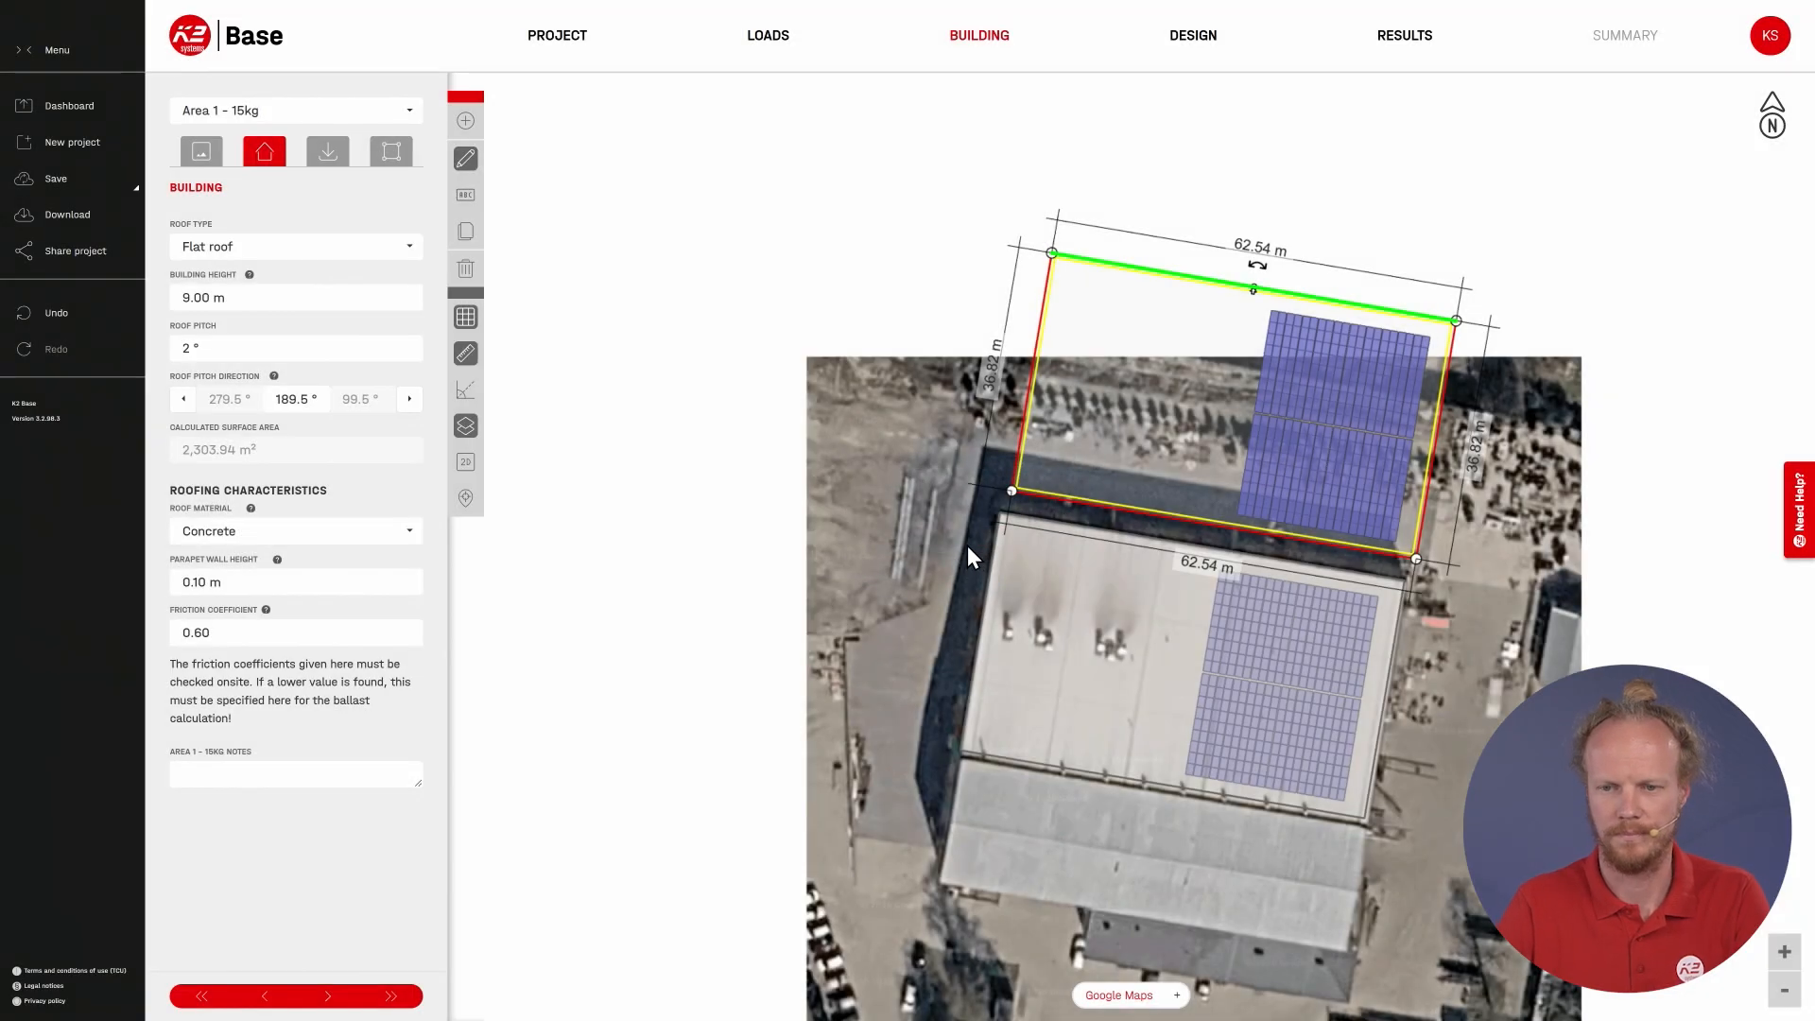
# Step: Set the copied roof's material to Gravel, with a dumping height of 1 mm and a bulk material weight of 1 kg/m³
pyautogui.click(250, 547)
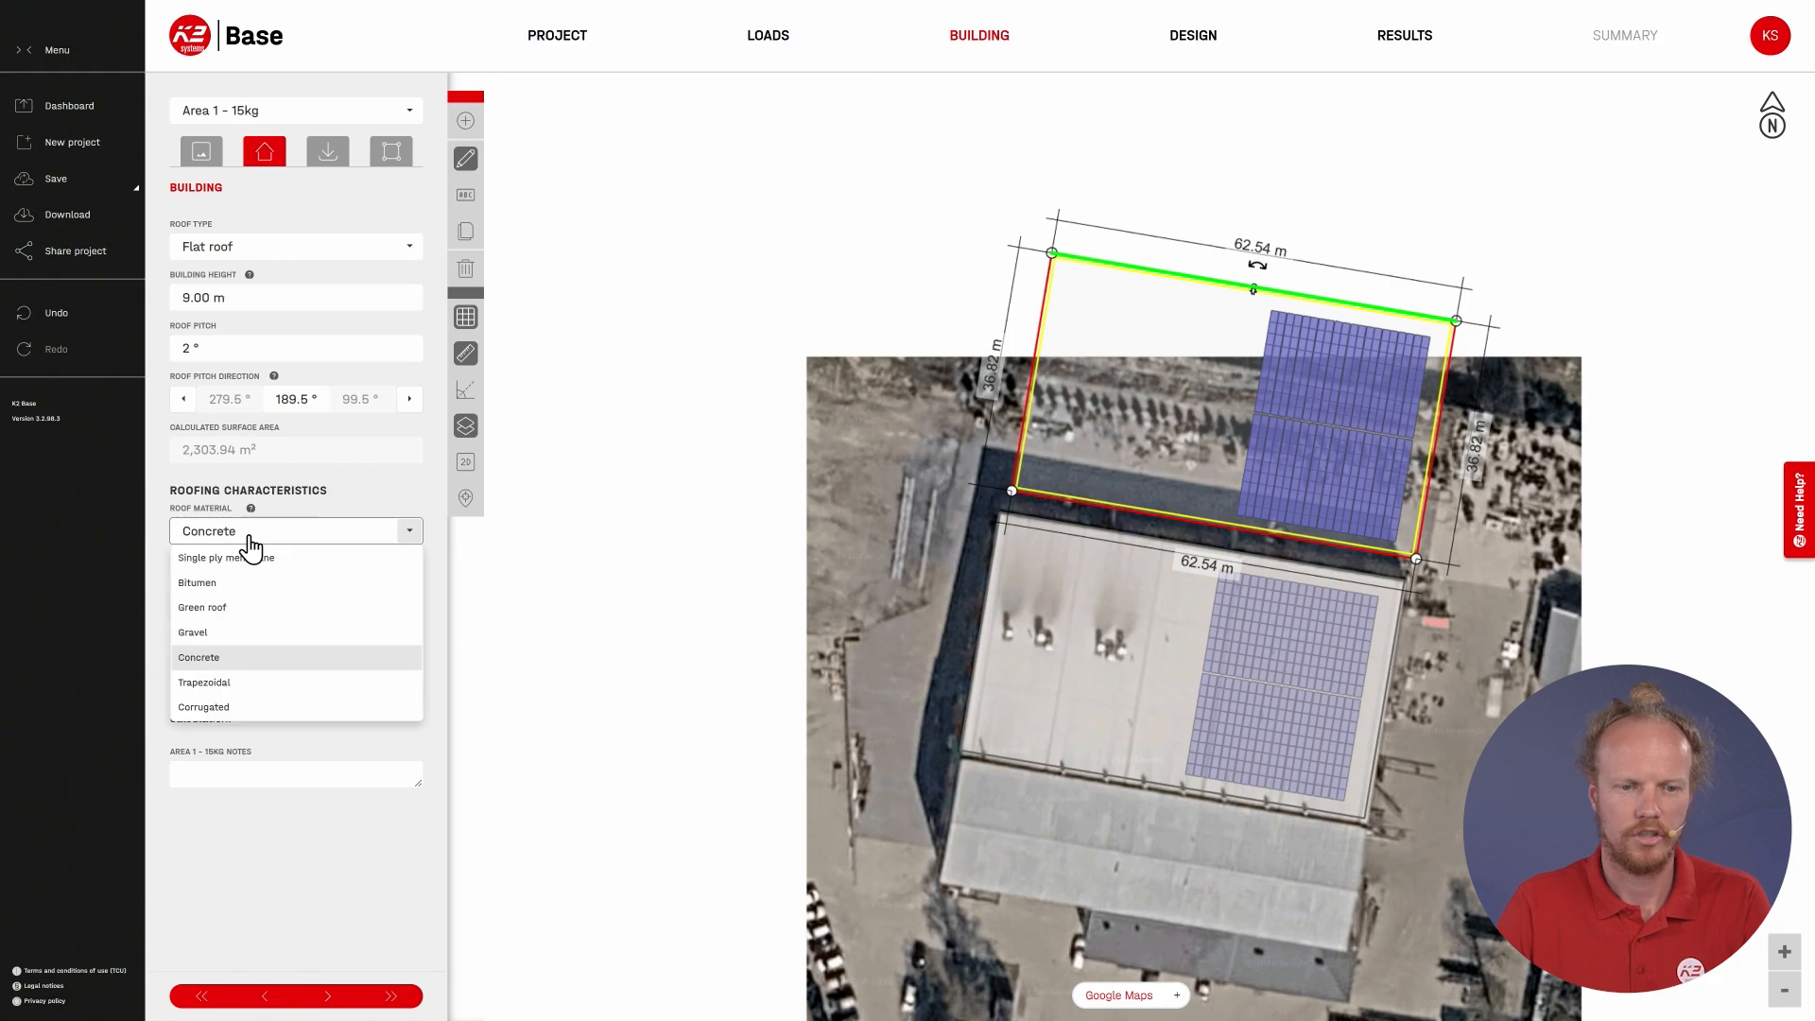
pyautogui.click(231, 628)
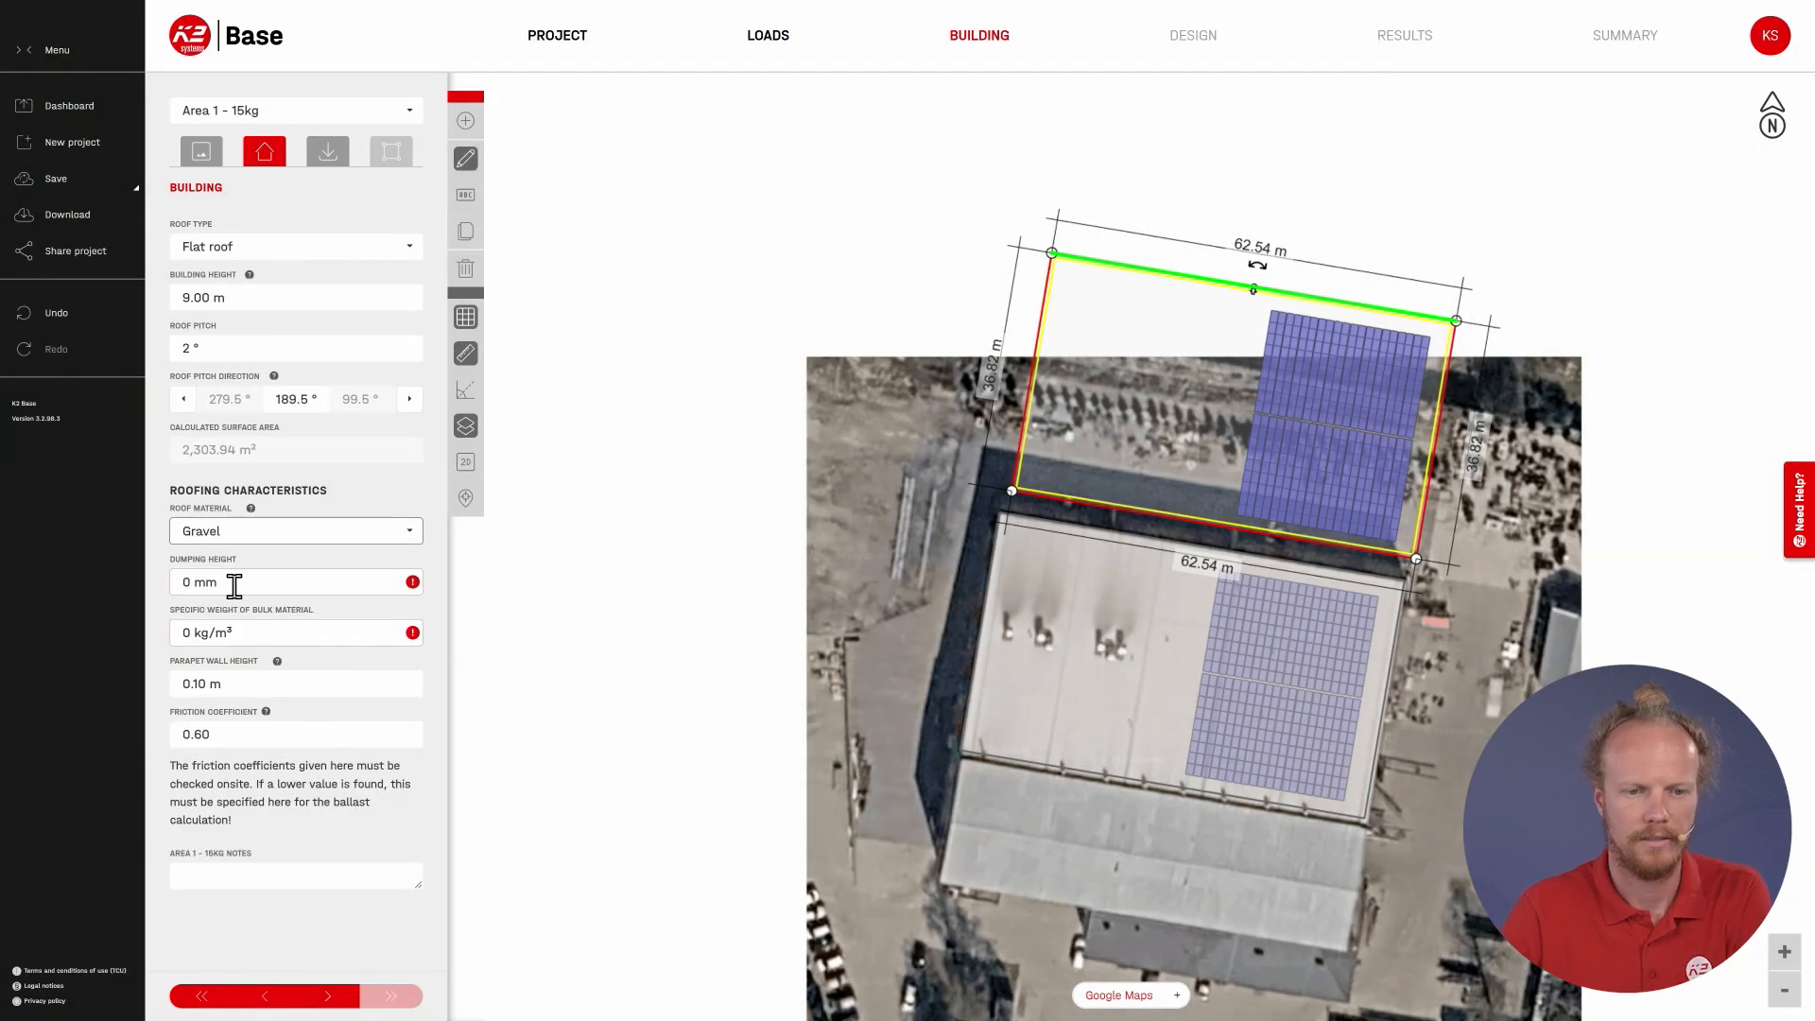
pyautogui.click(235, 583)
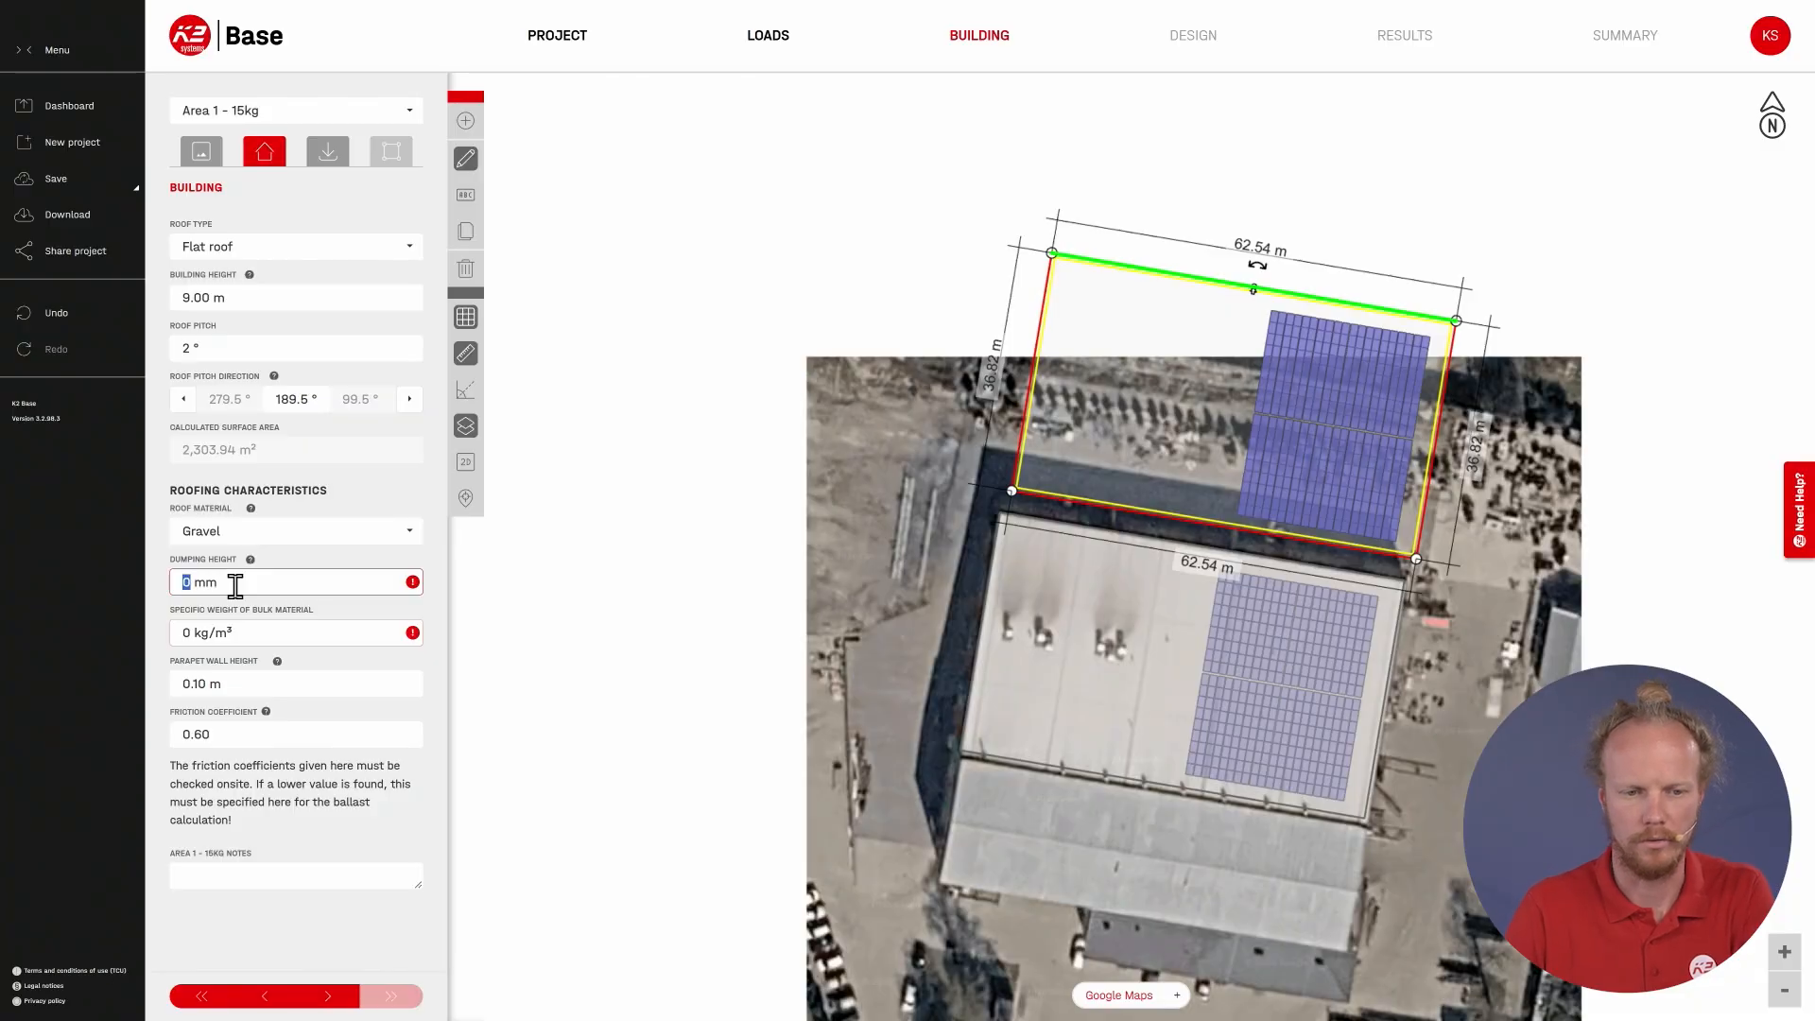
pyautogui.press('Tab')
pyautogui.write('1')
pyautogui.press('Tab')
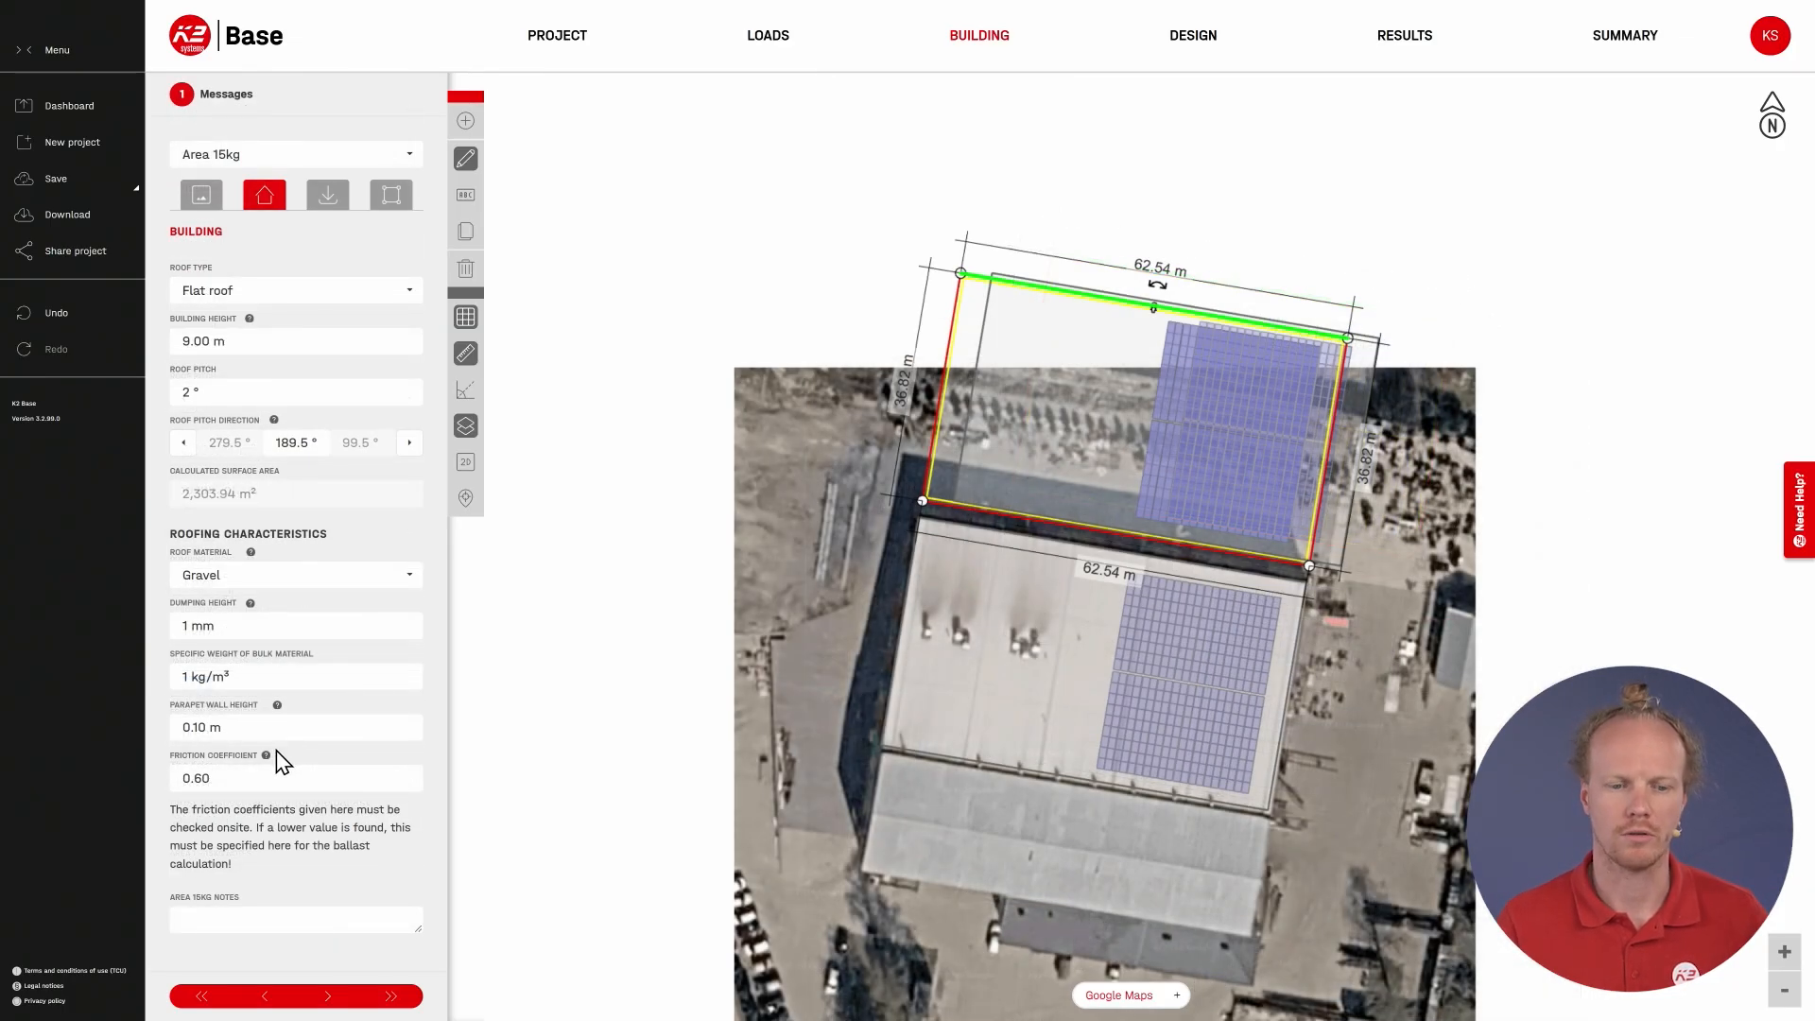
# Step: Look up the reference friction coefficients for preliminary planning, and view the mounting systems available for the module array
pyautogui.click(265, 756)
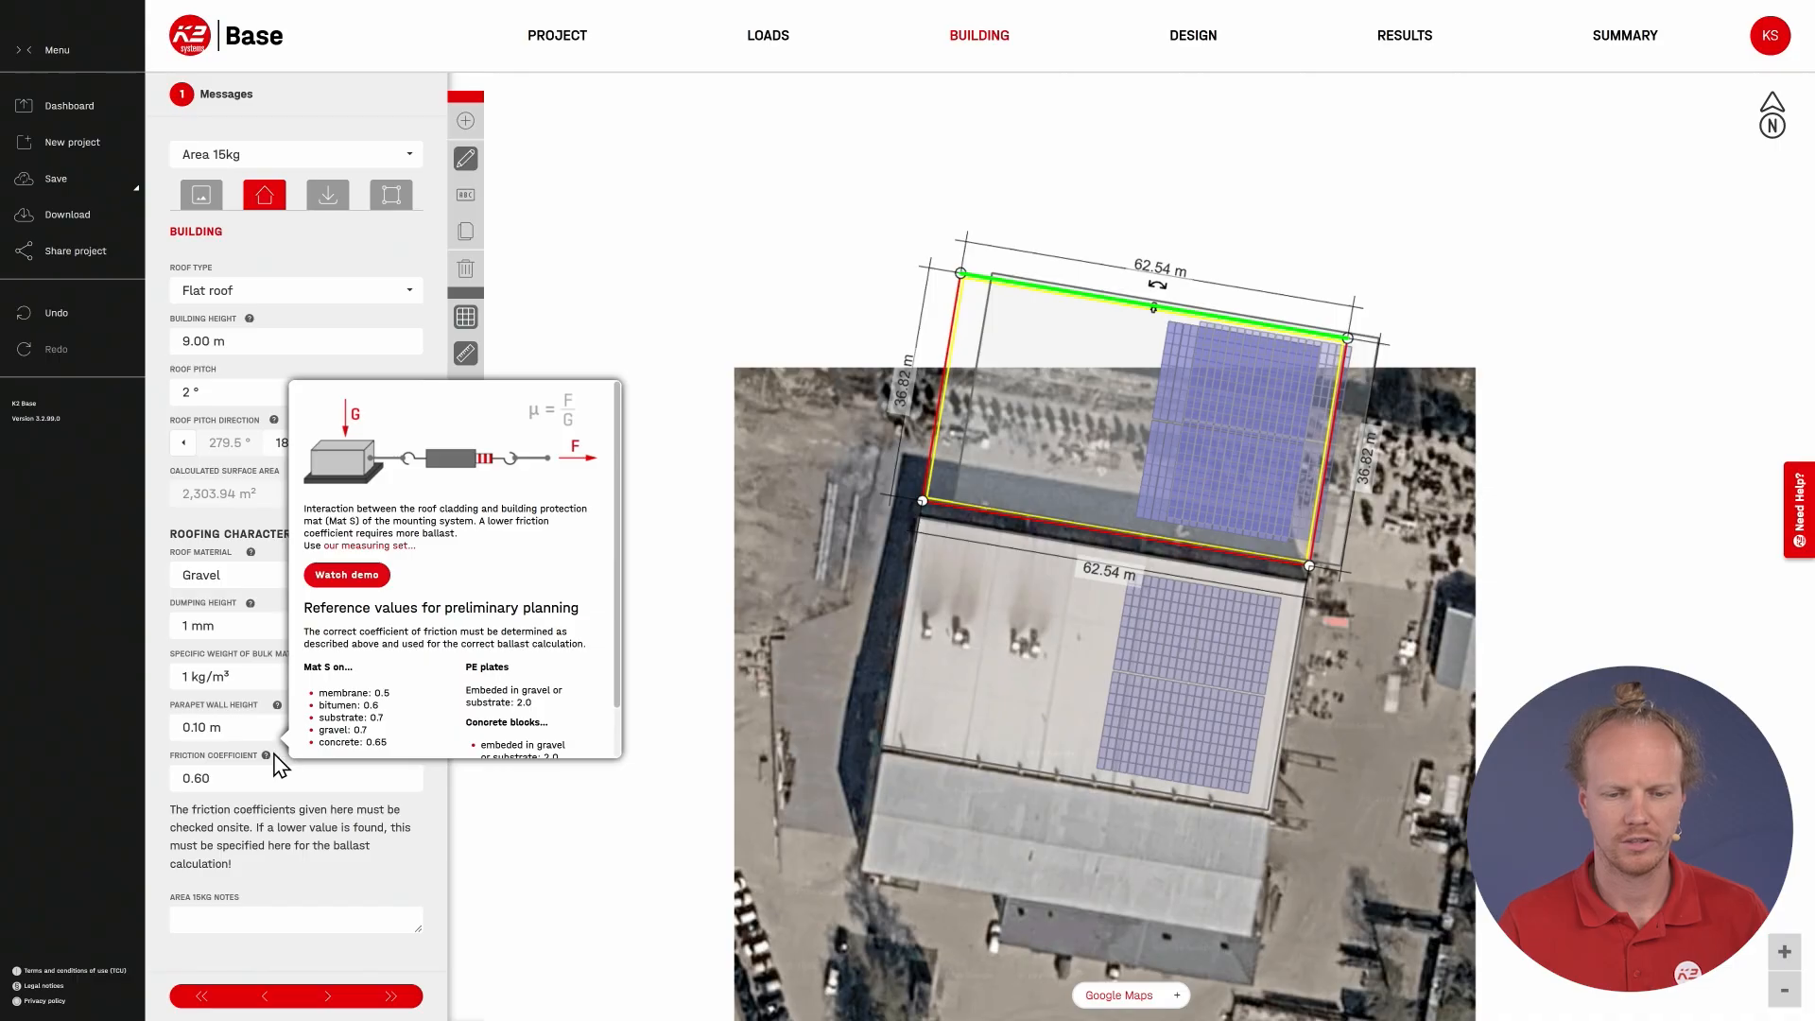
pyautogui.scroll(-1, 468, 718)
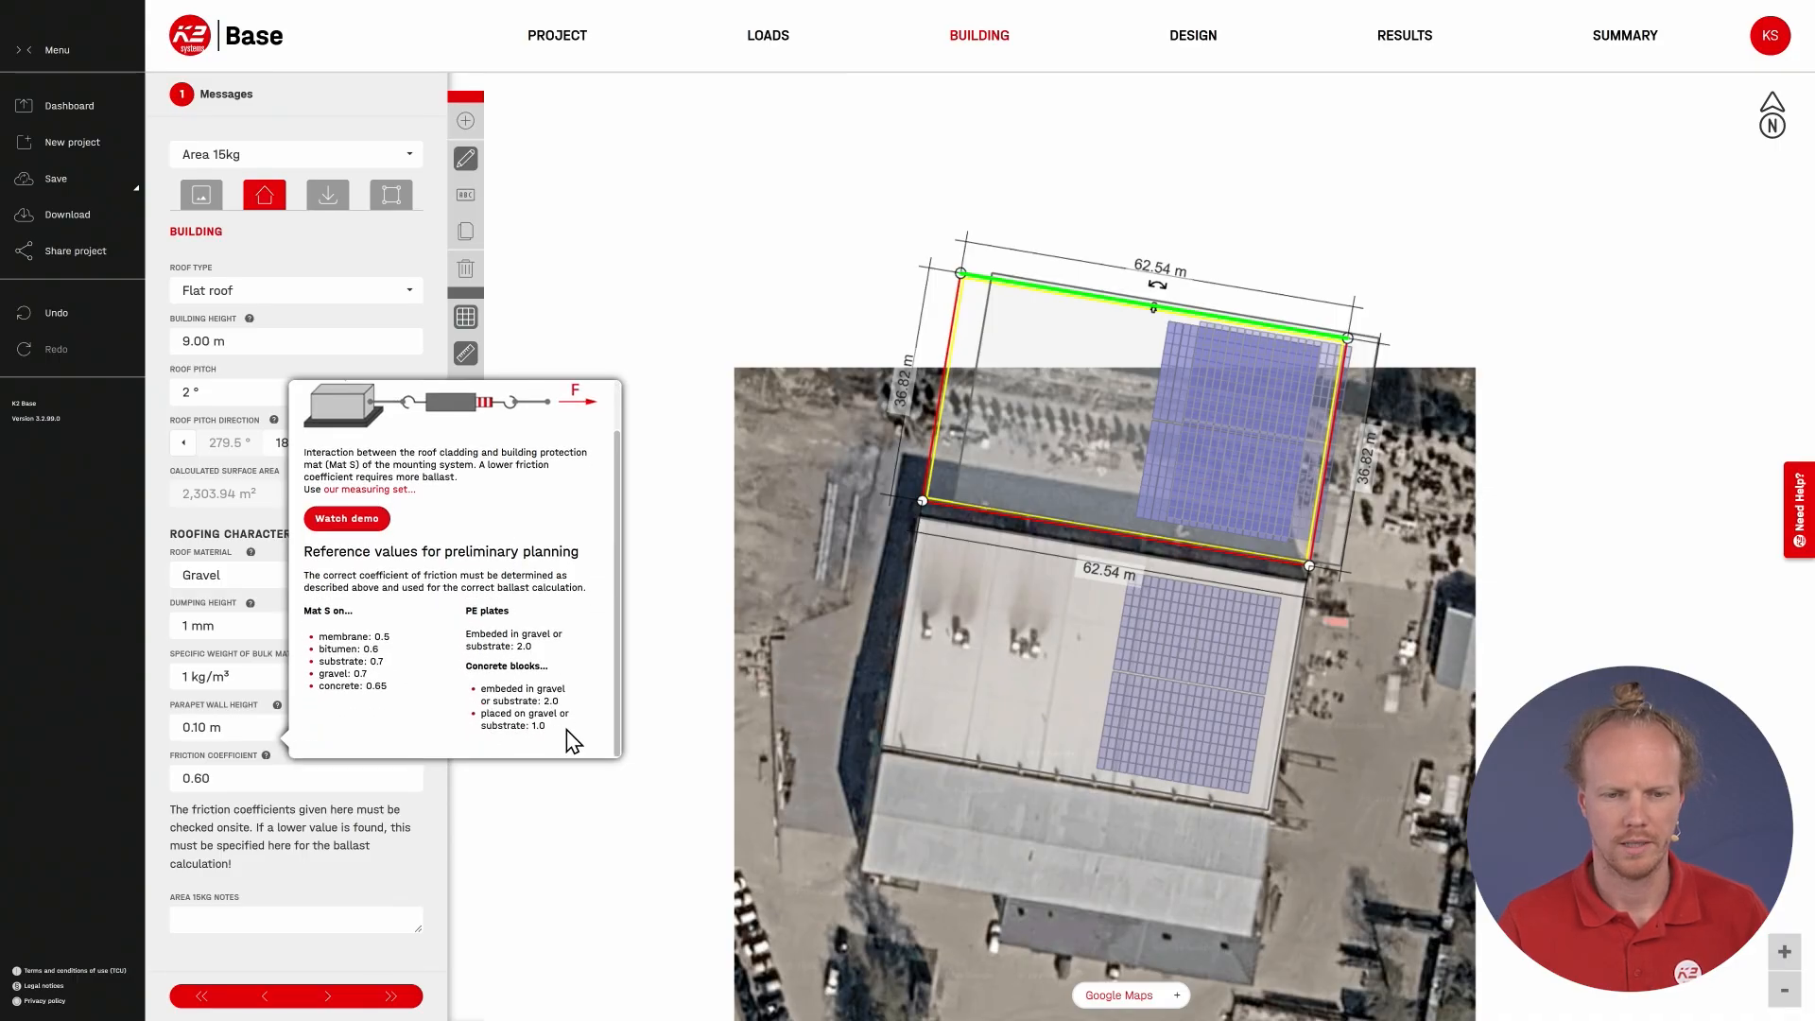
pyautogui.click(1193, 38)
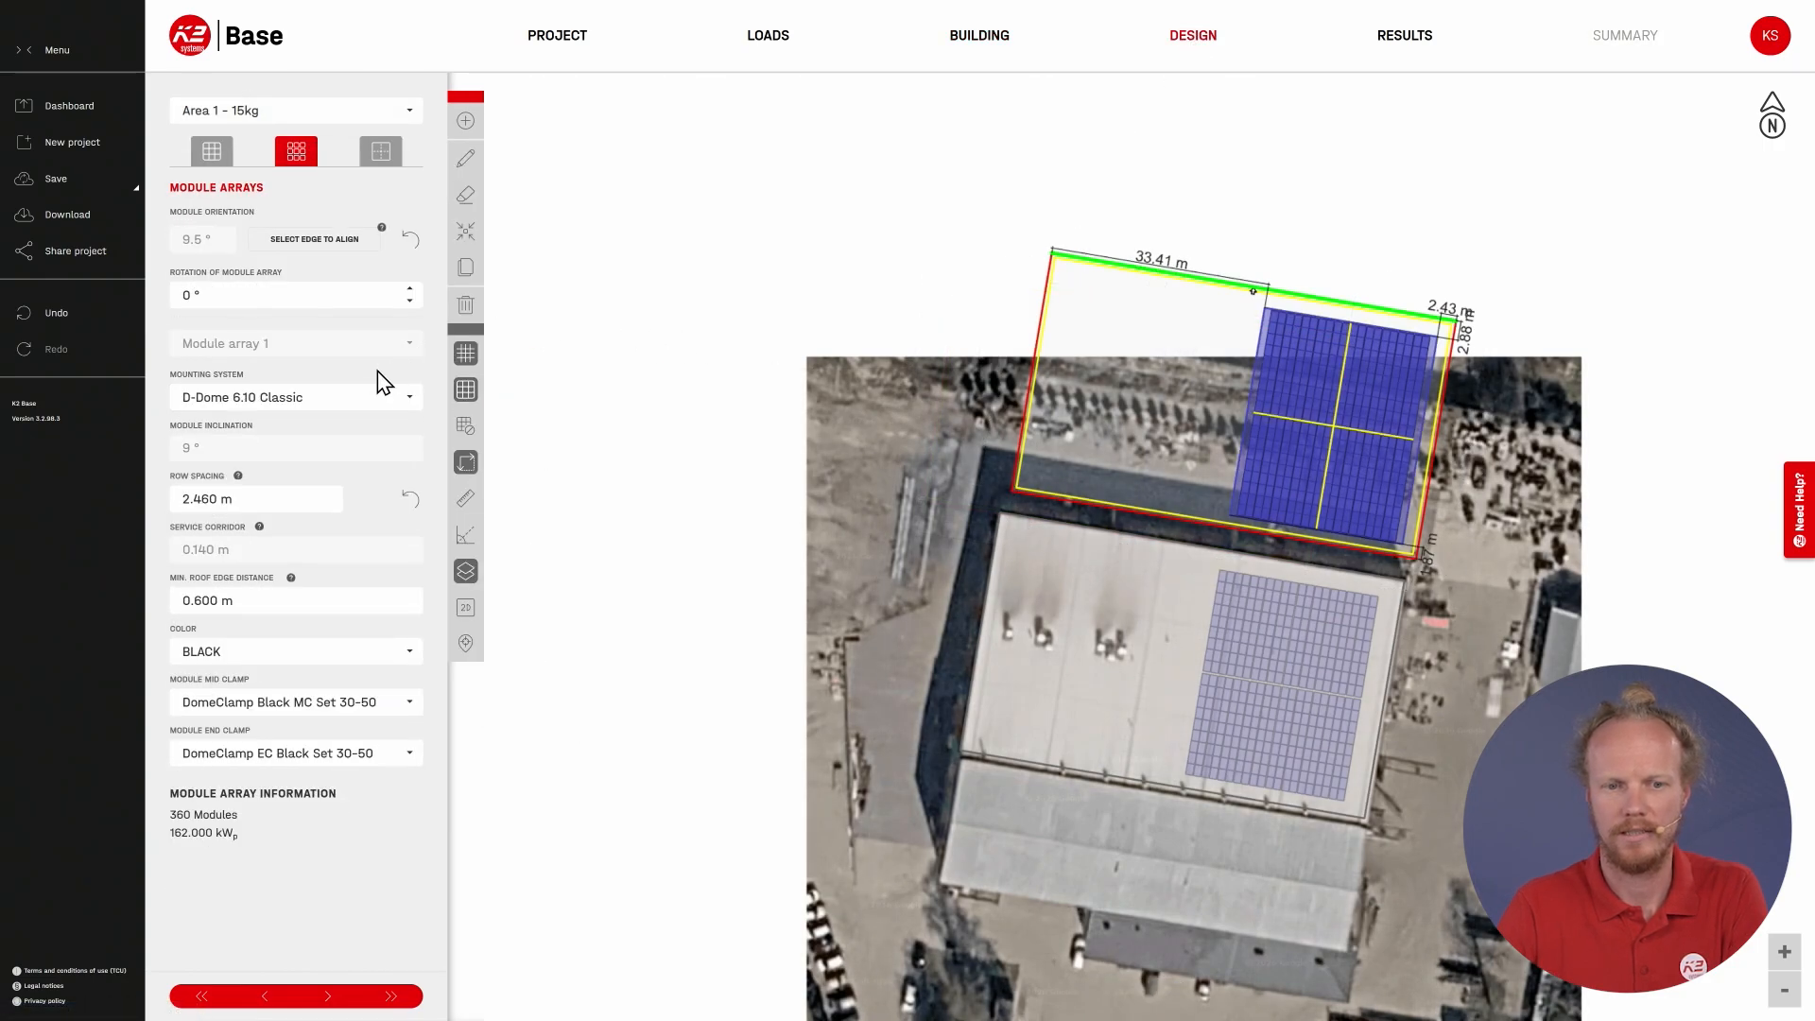
pyautogui.click(365, 401)
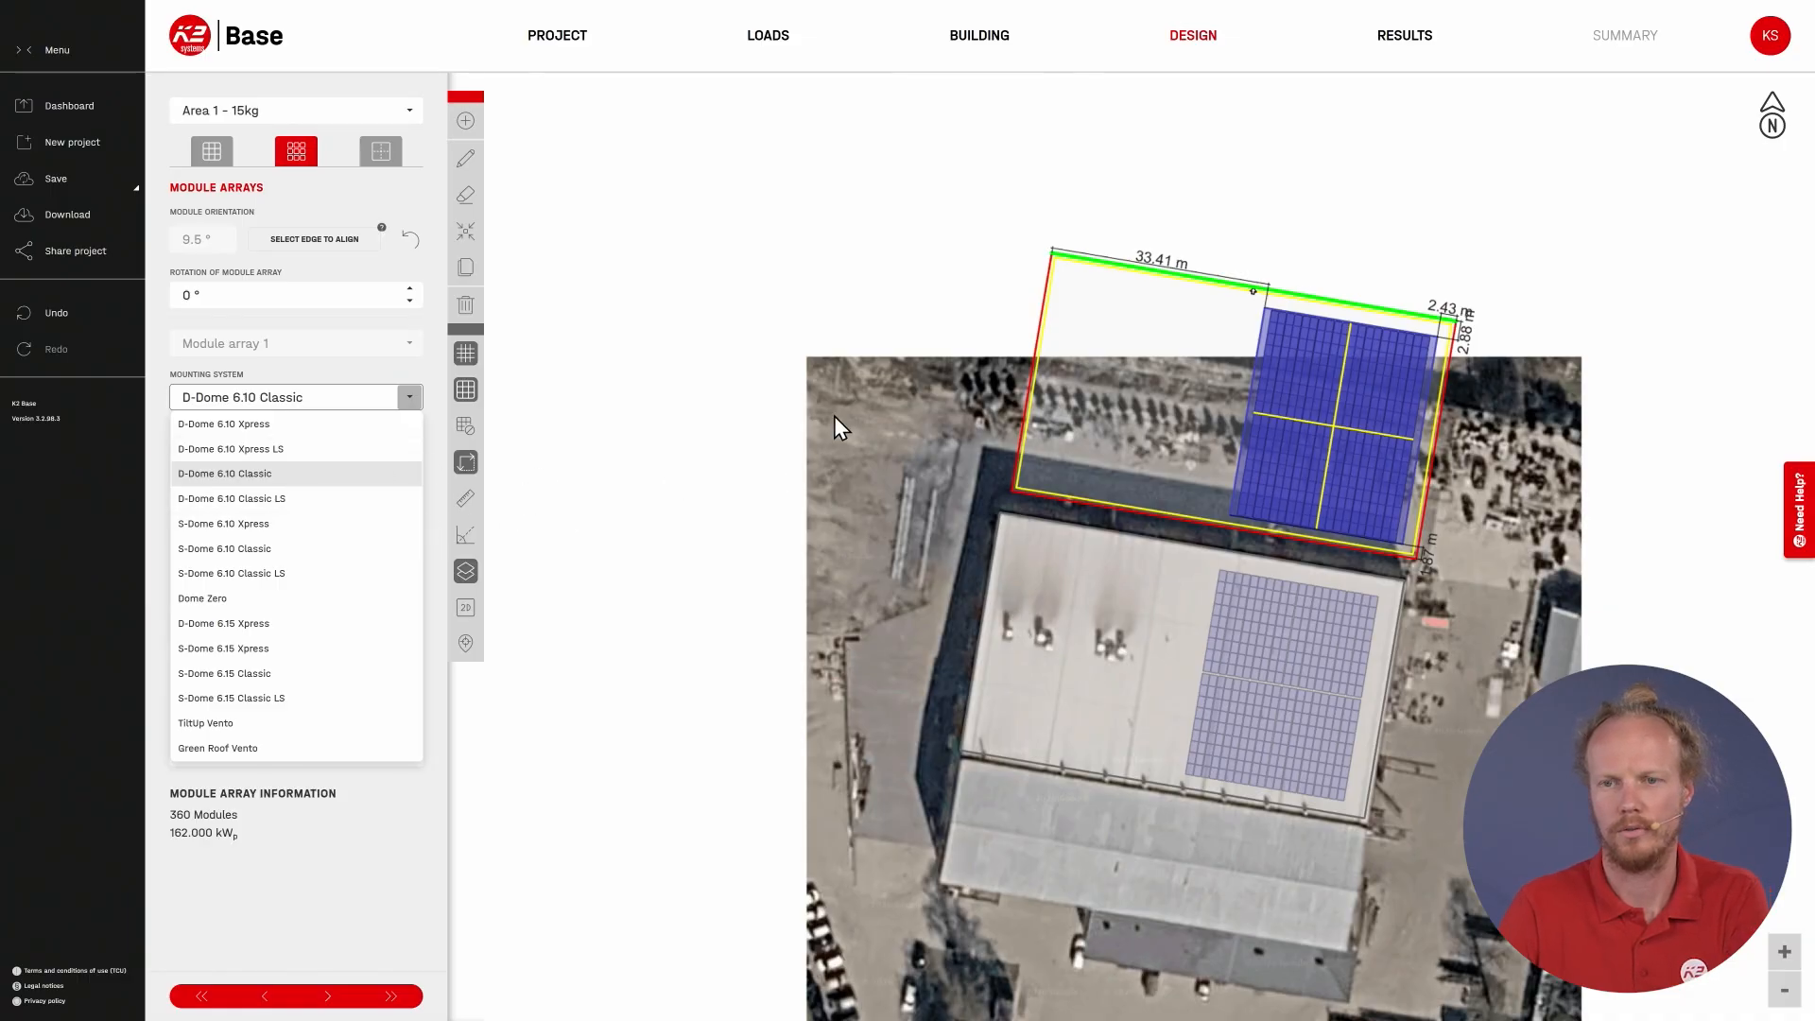
# Step: Set the Area 1 - 15kg system type to D-Dome 6.10 Classic (concrete blocks), with a stone weight of 15 kg
pyautogui.click(1405, 38)
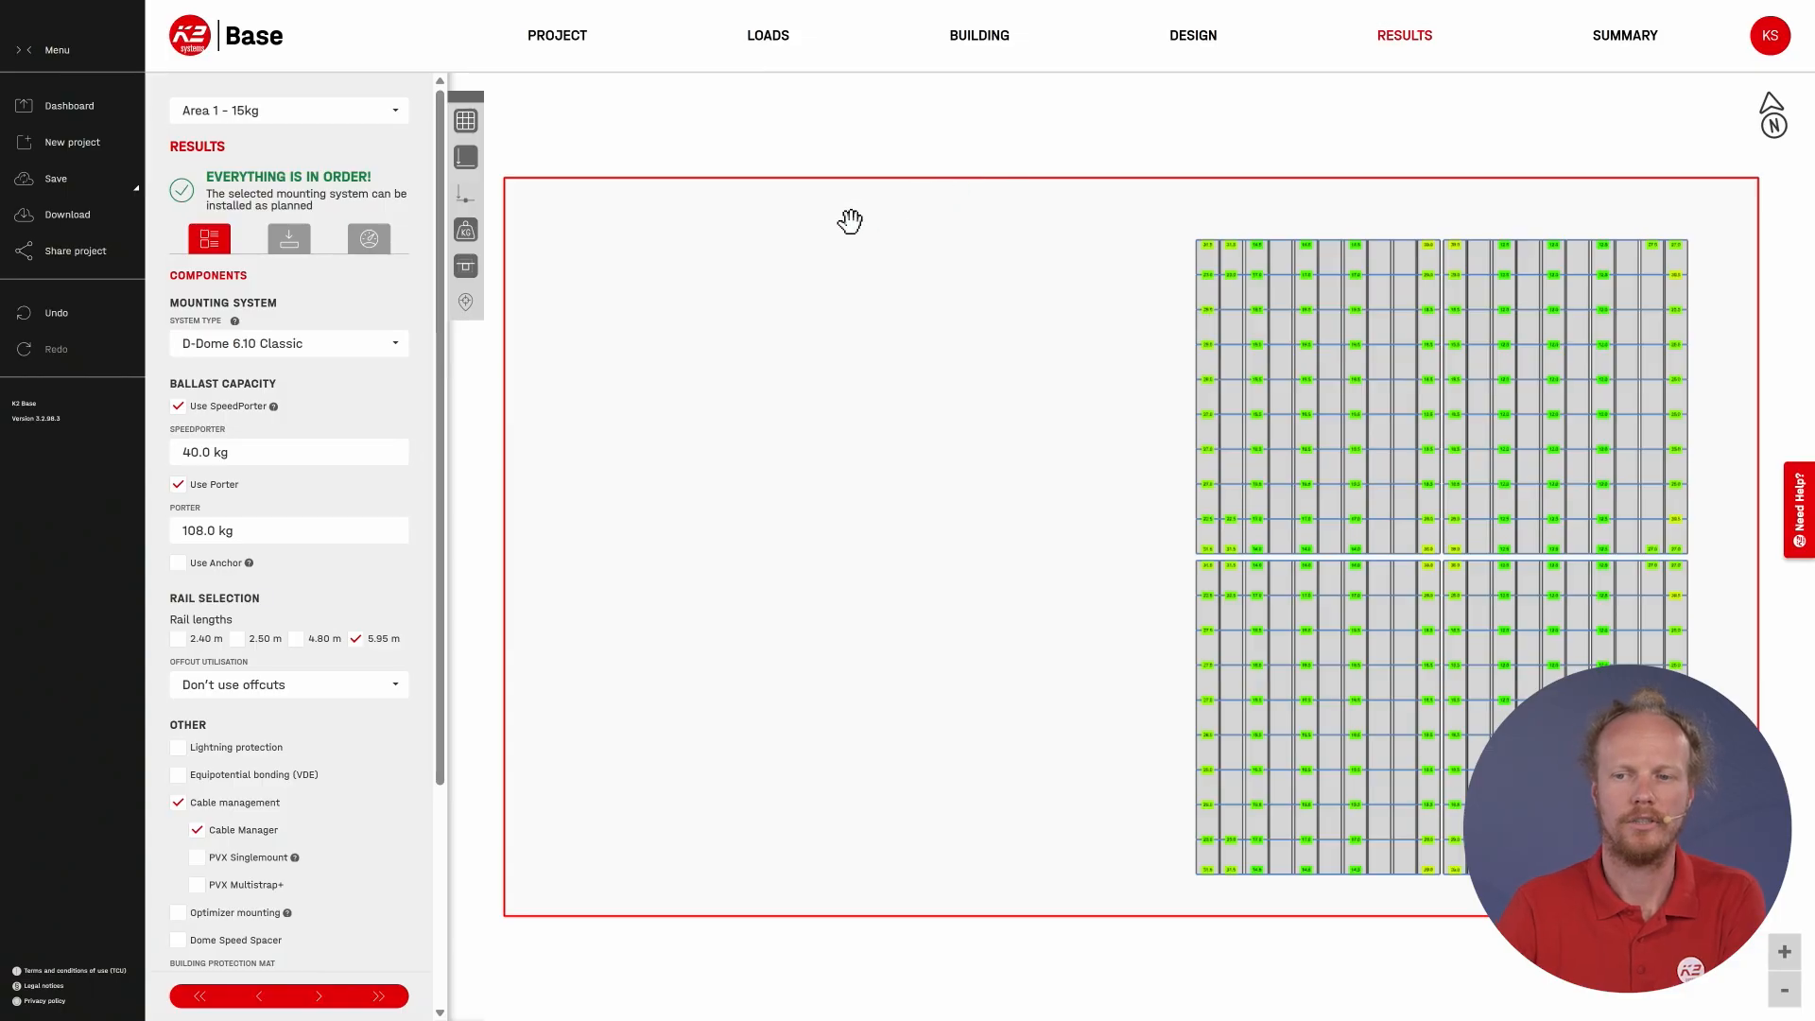
pyautogui.click(398, 357)
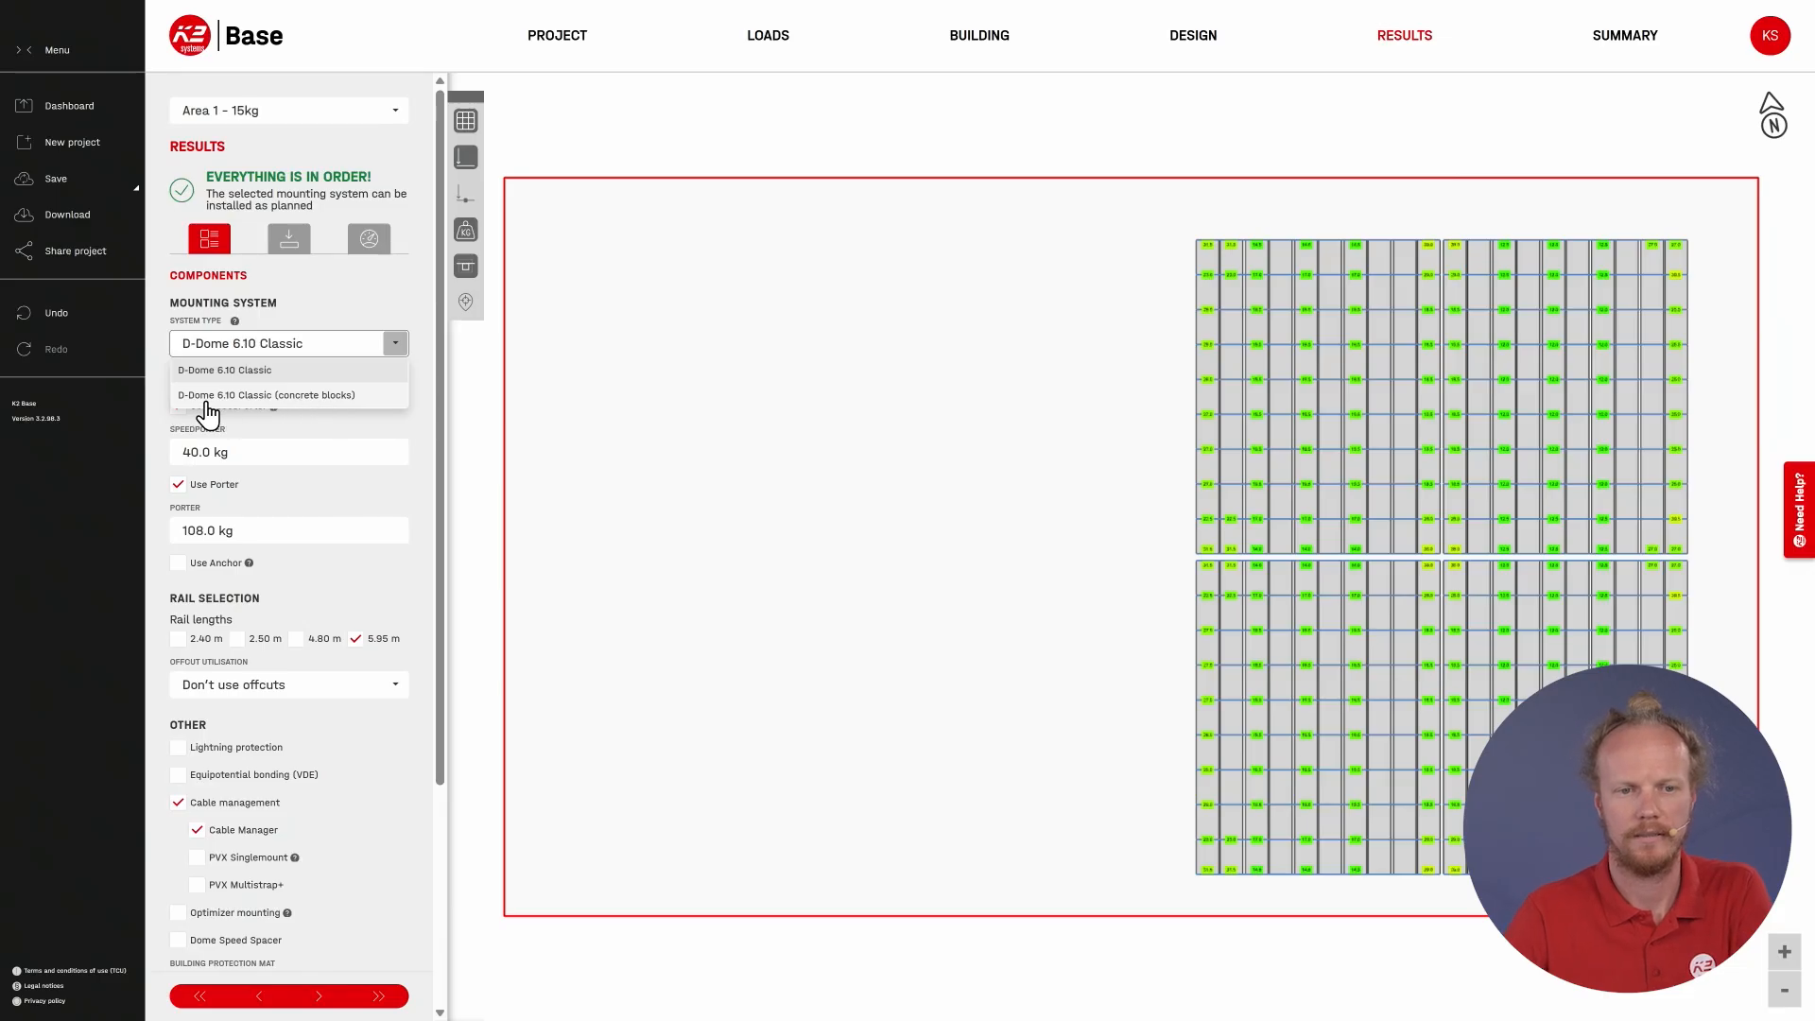
pyautogui.click(367, 397)
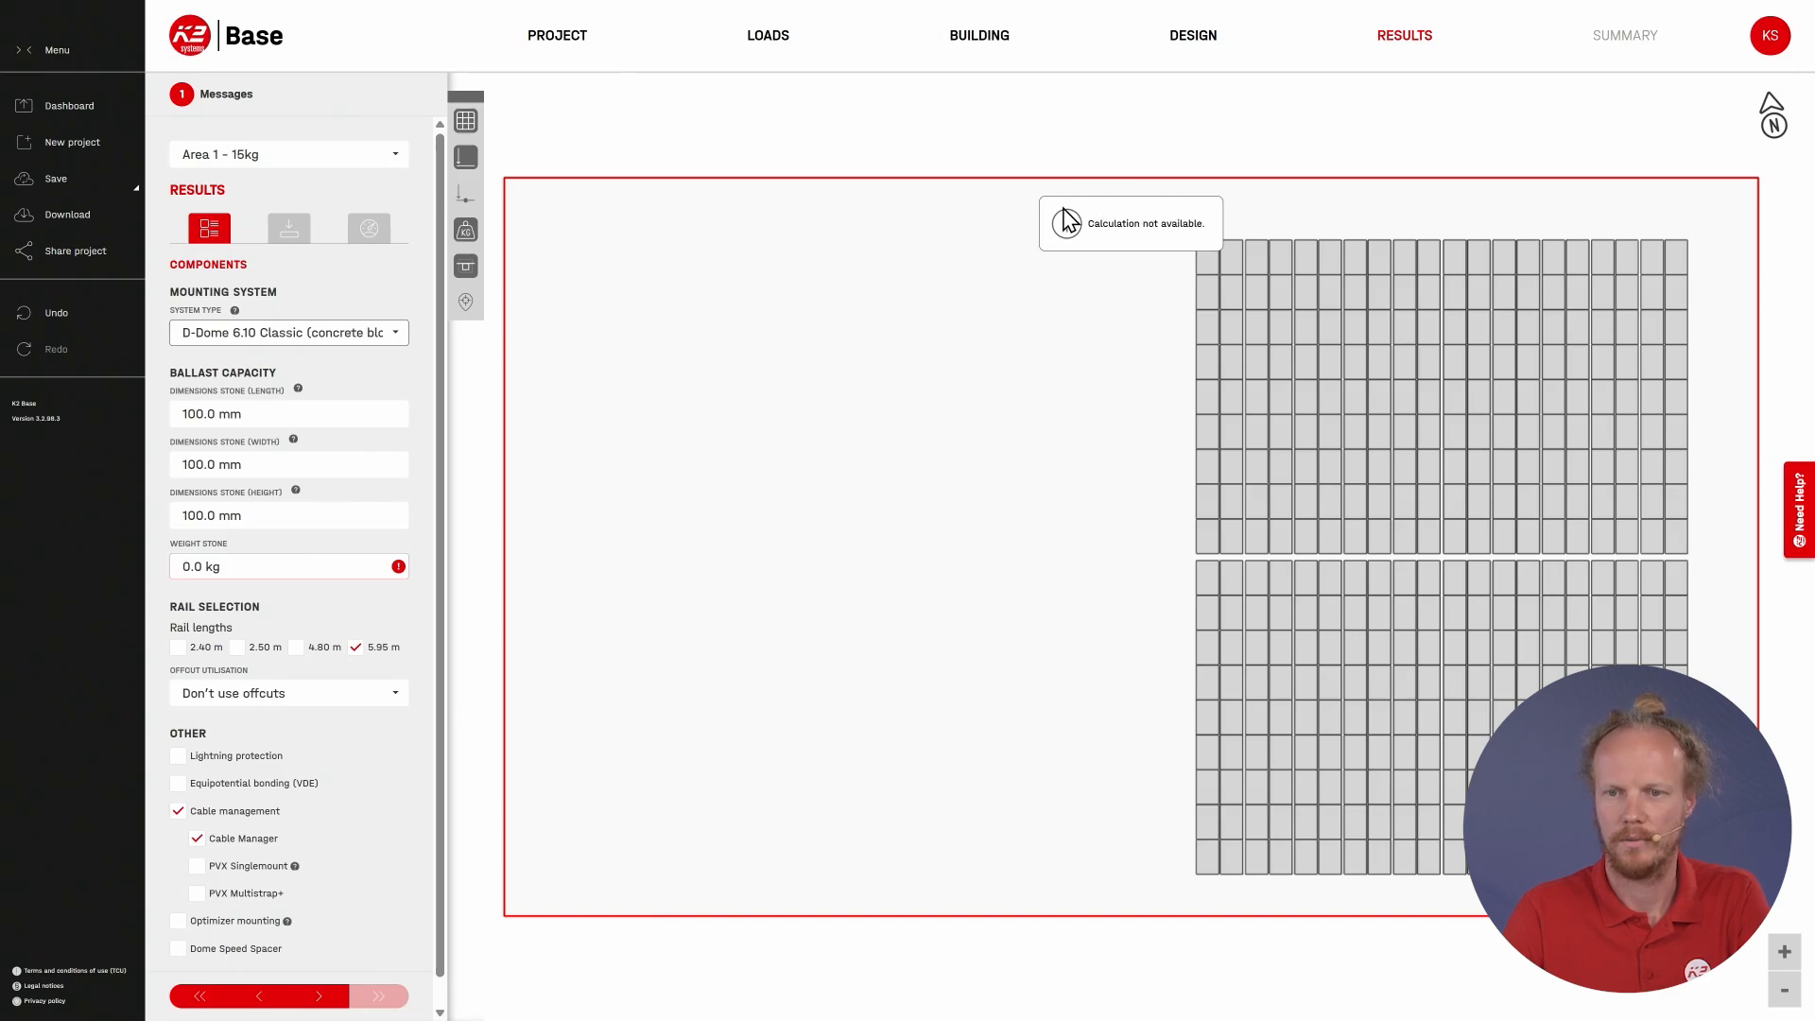
pyautogui.click(294, 571)
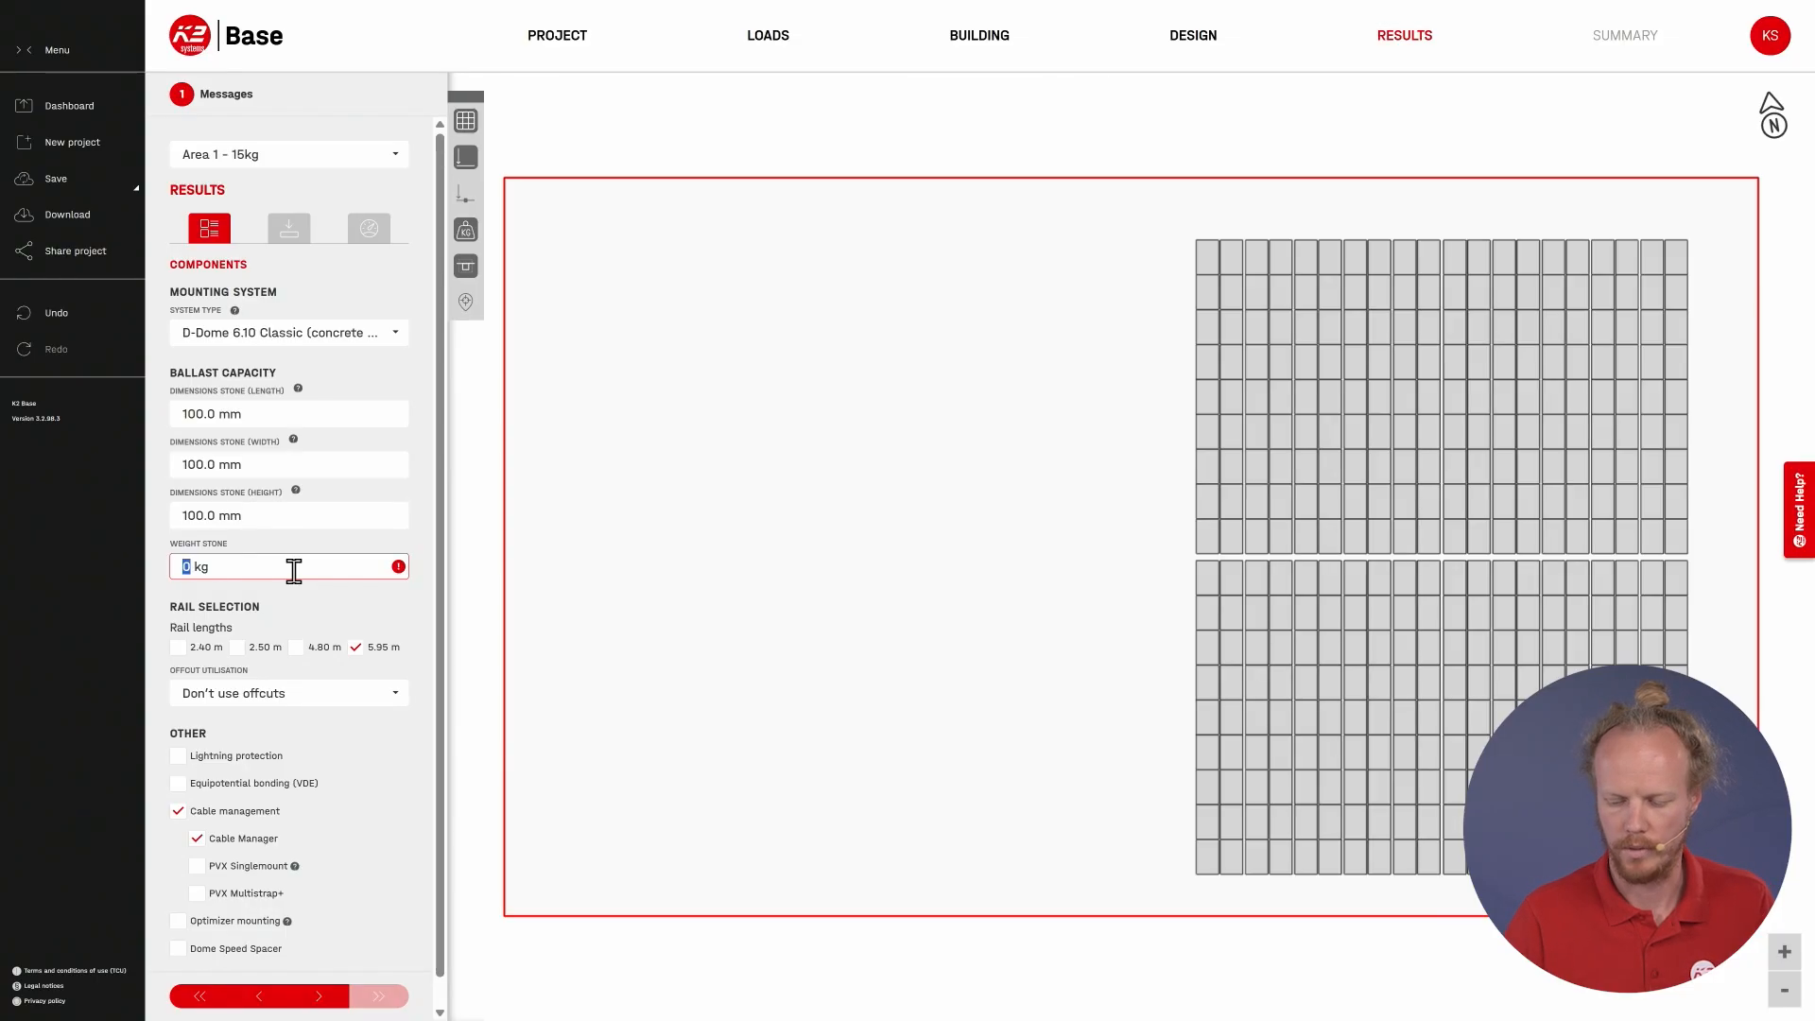
pyautogui.press('Return')
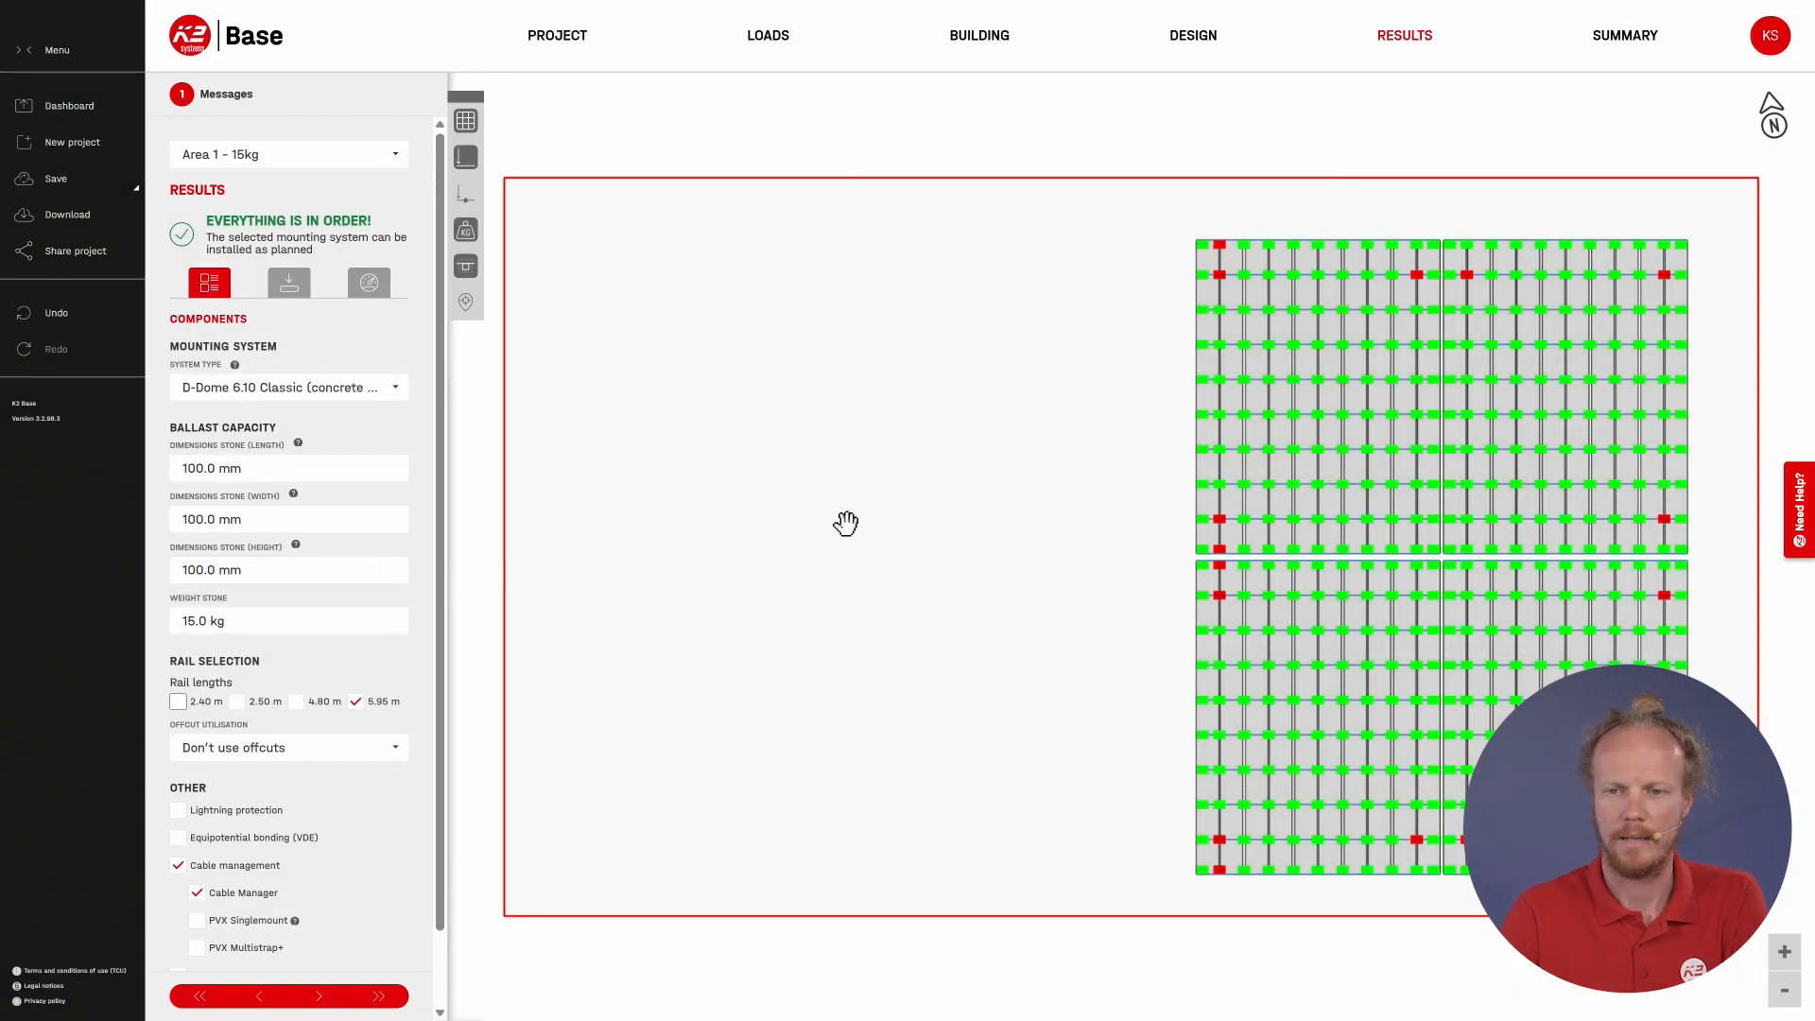
# Step: Examine the red-marked ballast positions at the northwest corner of the Area 1 - 15kg module array
pyautogui.scroll(2, 1149, 348)
pyautogui.moveTo(1191, 358); pyautogui.dragTo(943, 458)
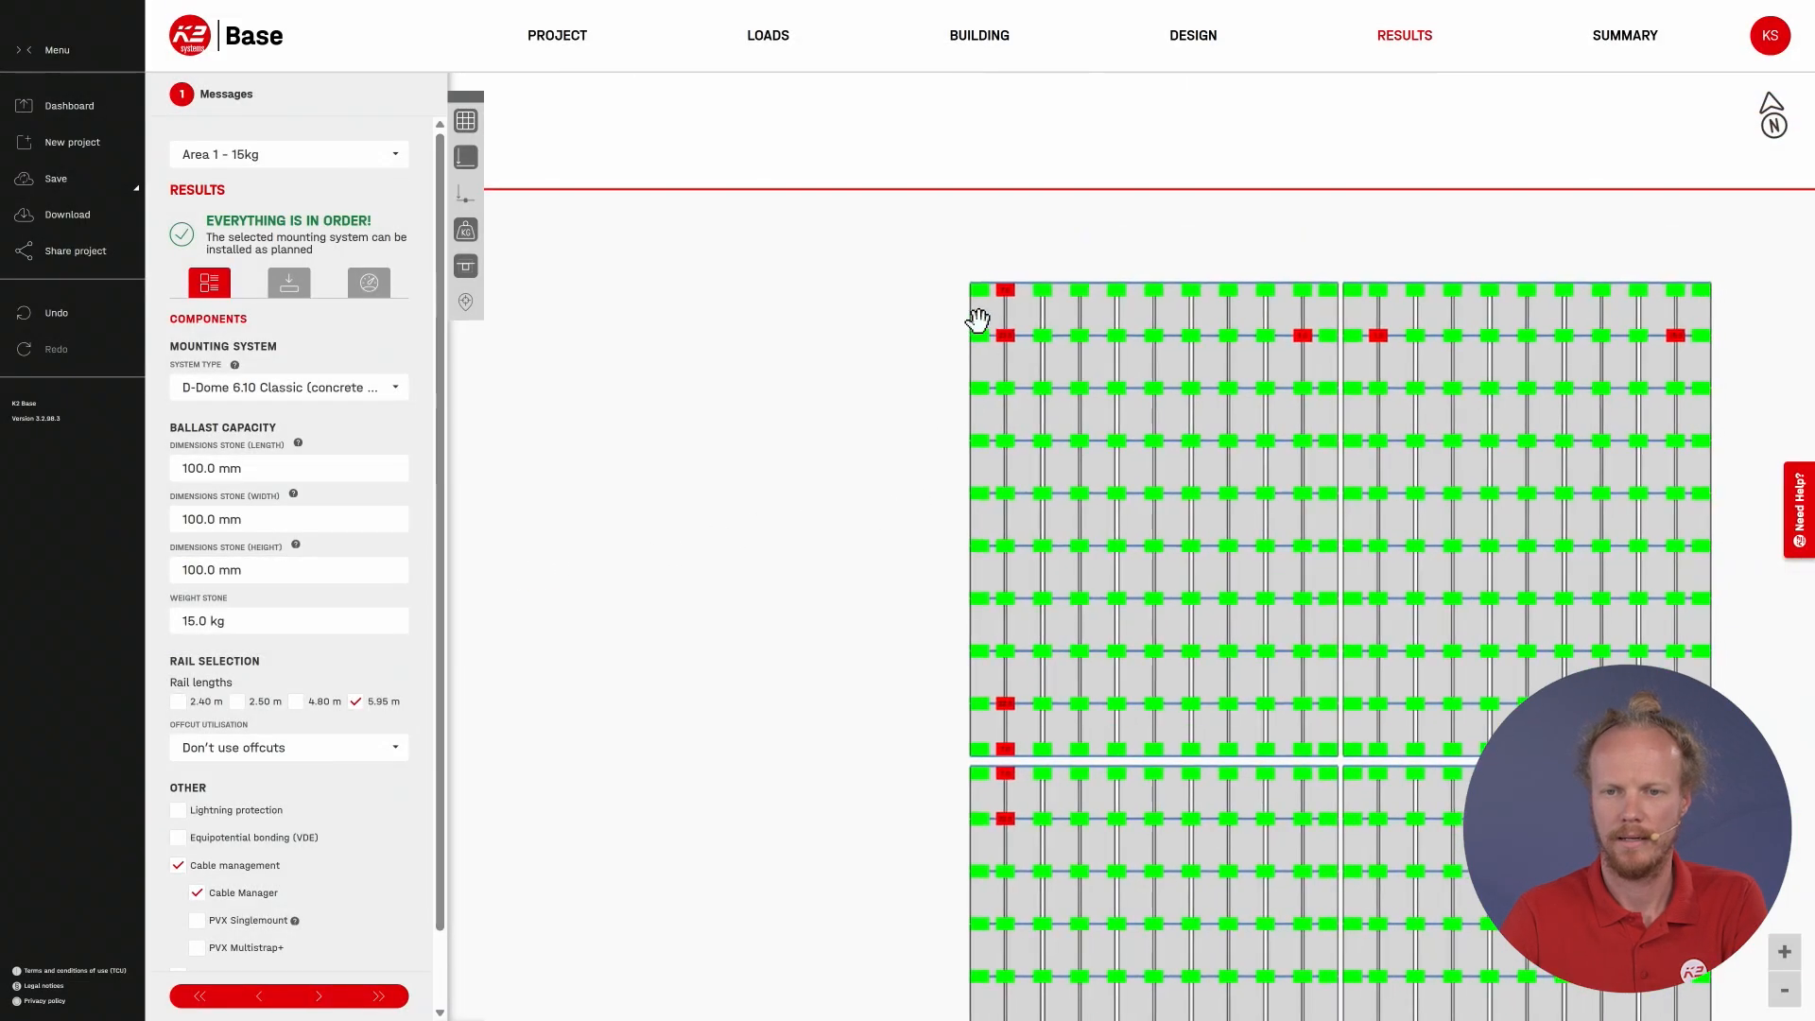
pyautogui.scroll(3, 976, 309)
pyautogui.moveTo(879, 308); pyautogui.dragTo(754, 378)
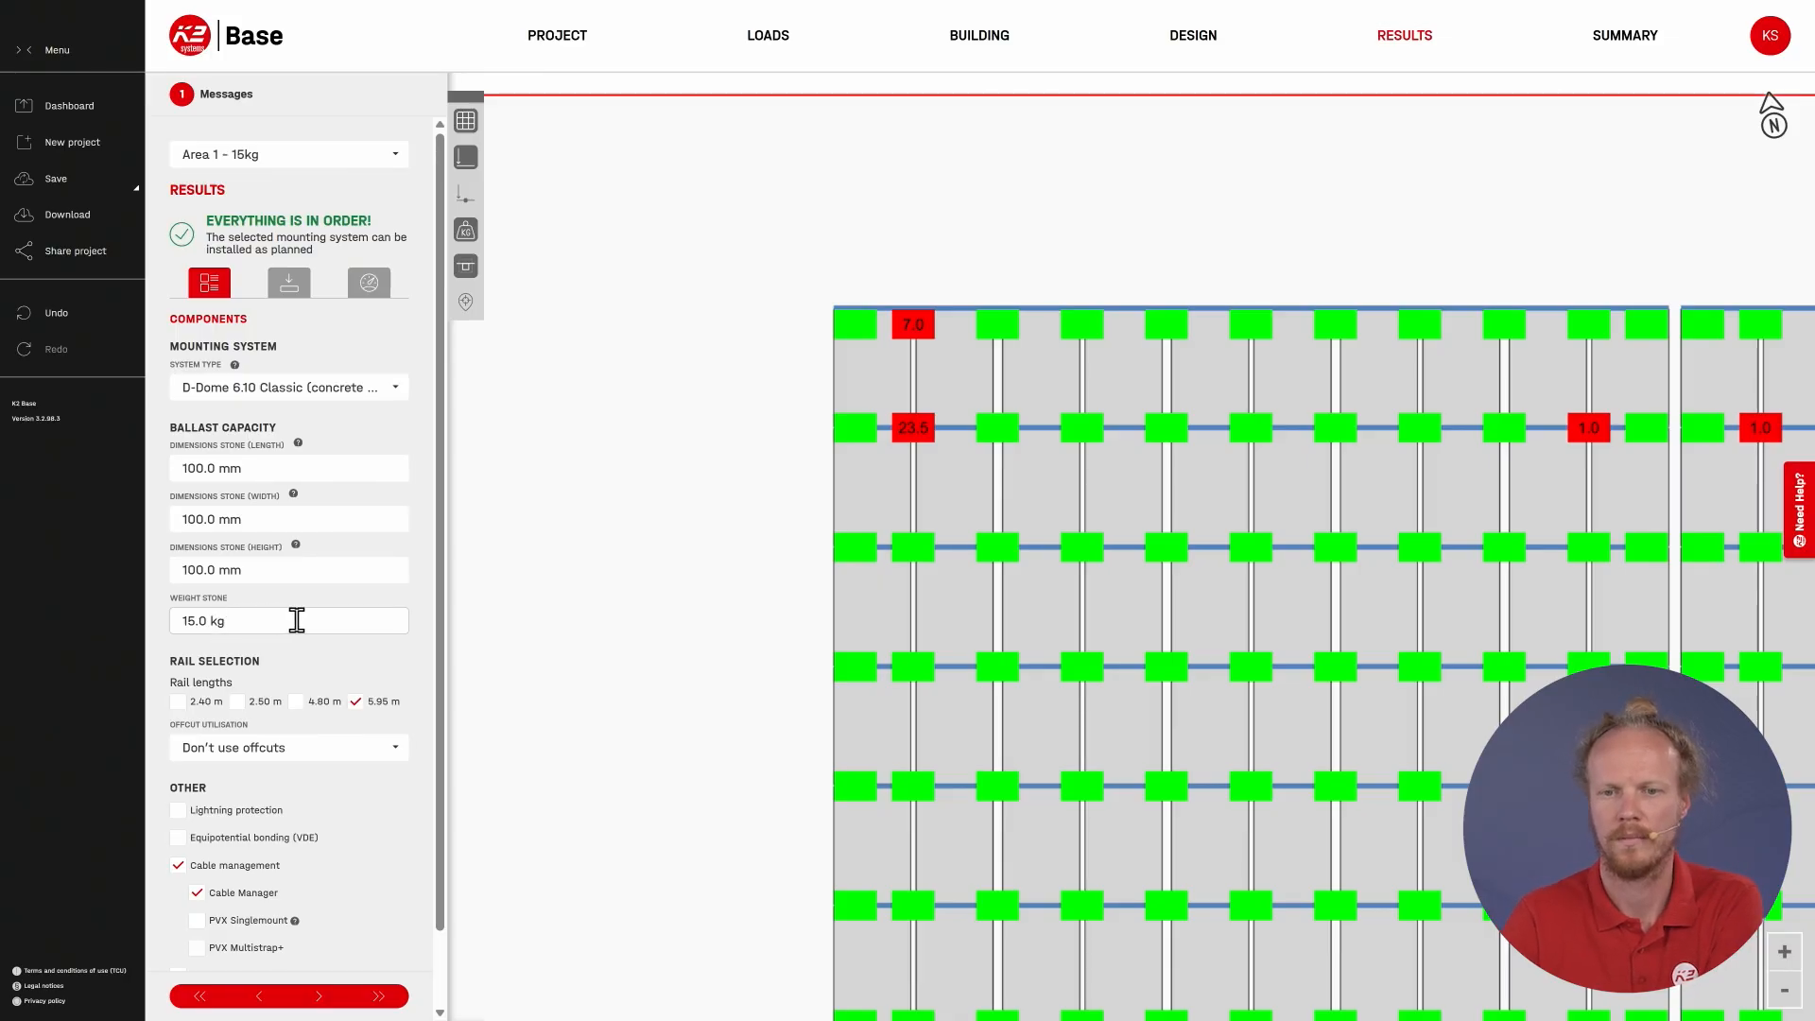
# Step: Compare the bills of material of Area 1 - standard and Area 1 - 15kg, including the mat and concrete screw images
pyautogui.click(1624, 43)
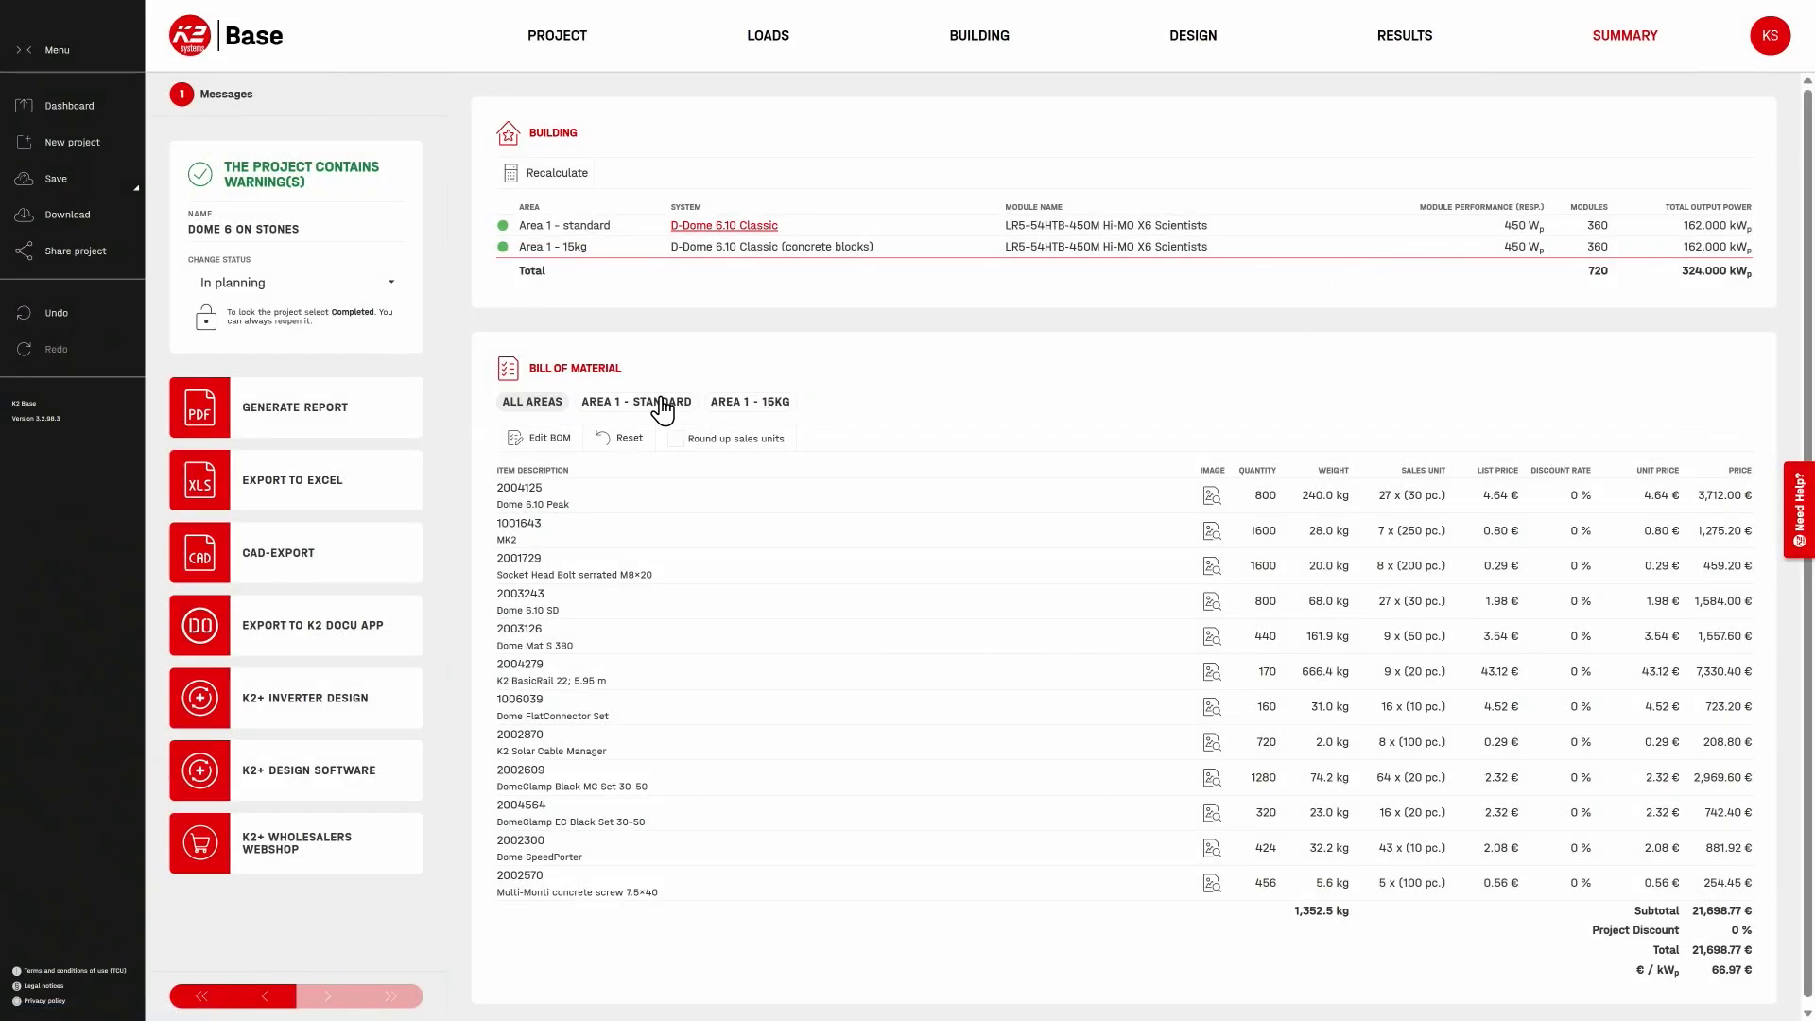
pyautogui.click(669, 406)
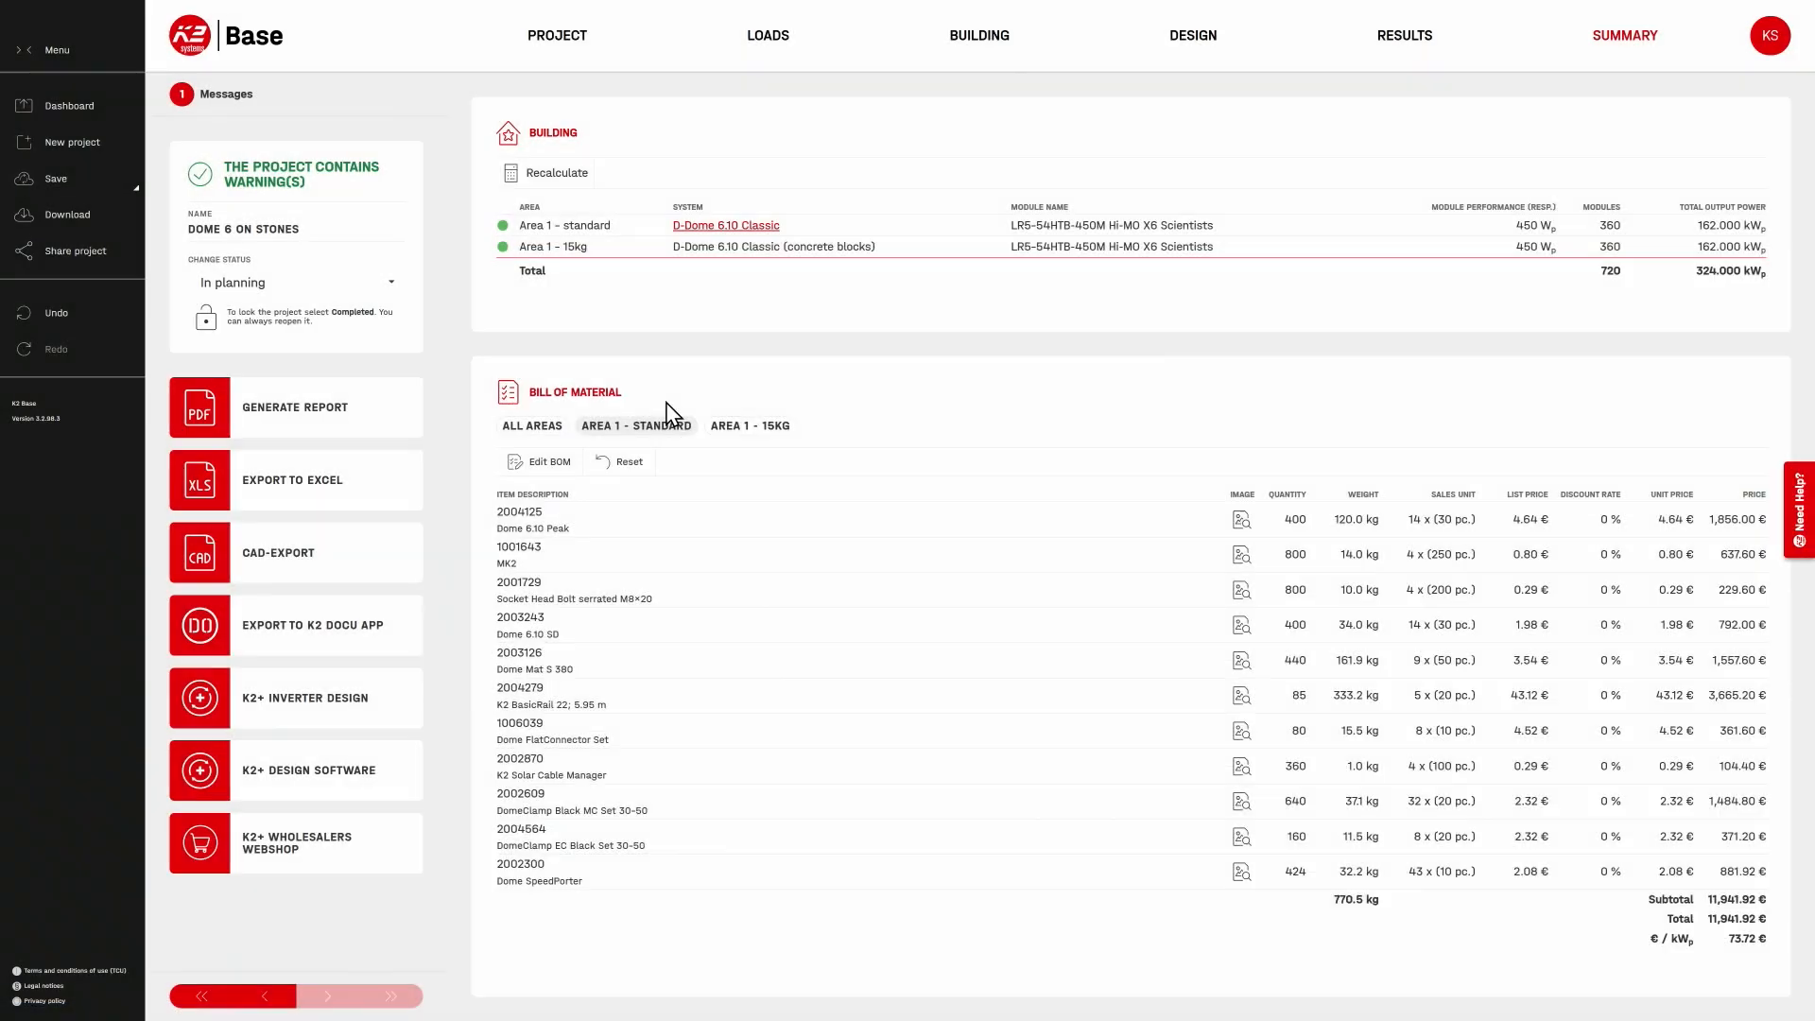
pyautogui.moveTo(1238, 663)
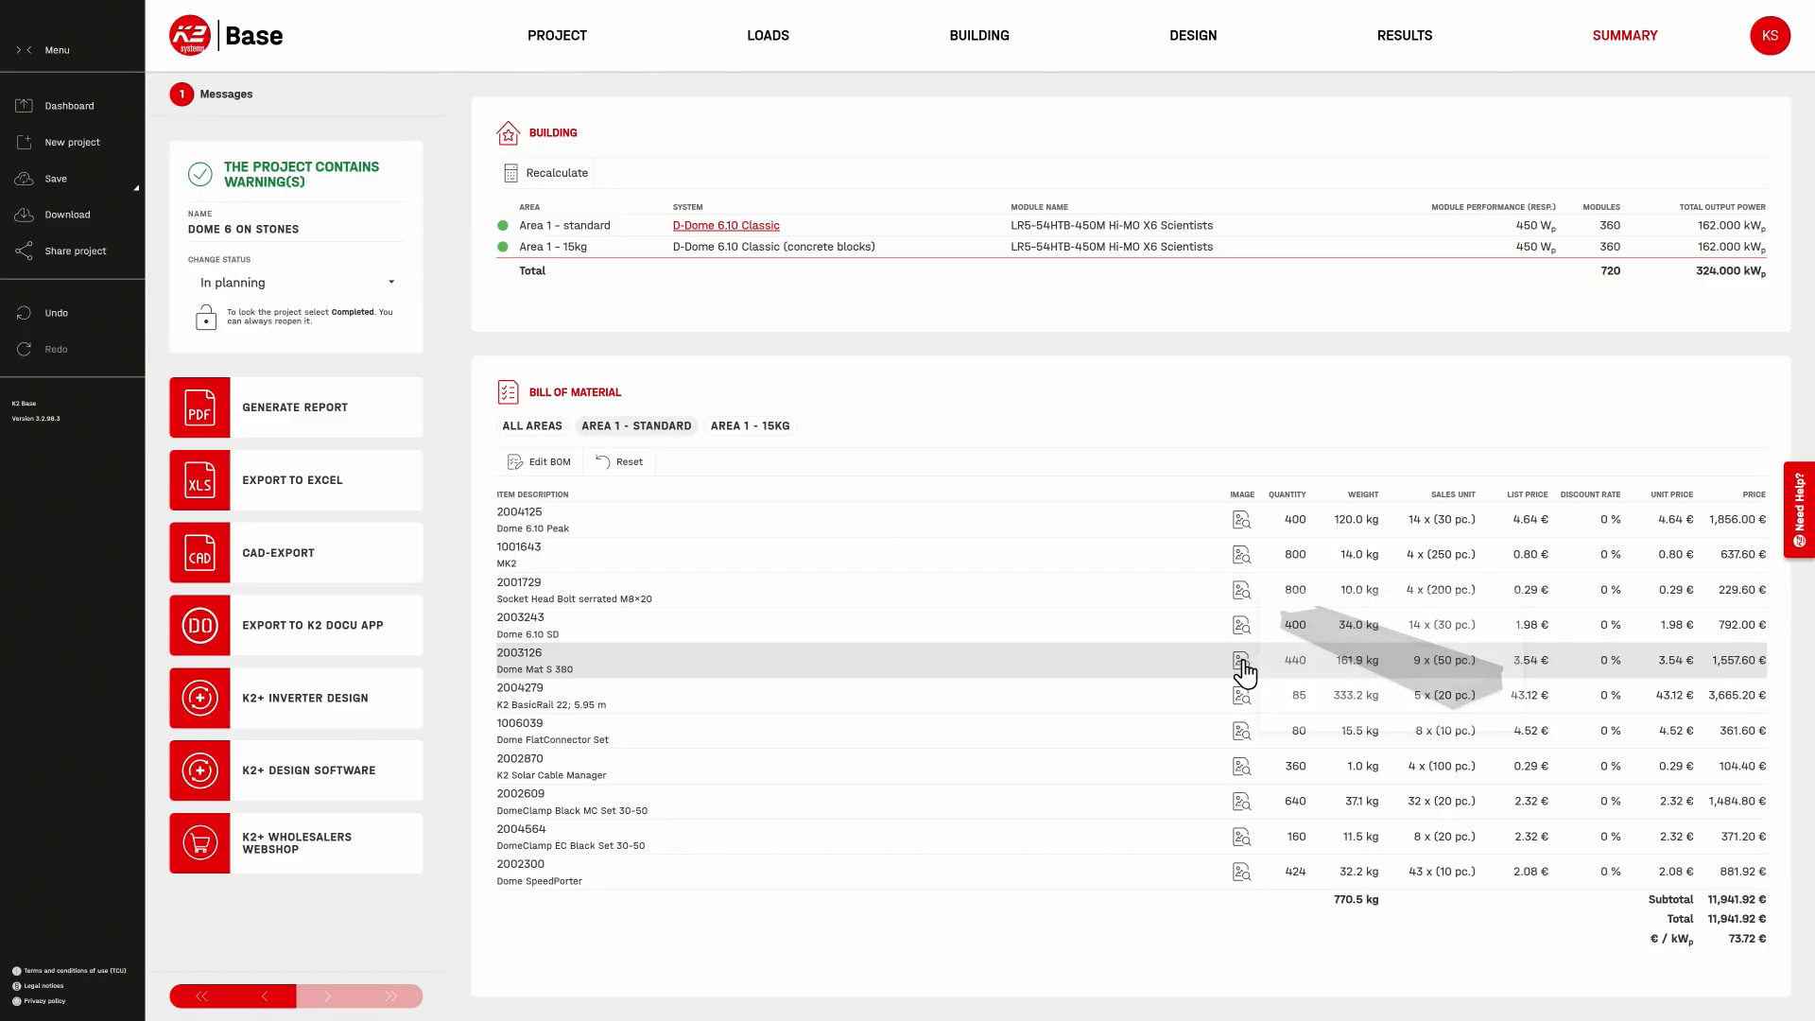
pyautogui.click(742, 427)
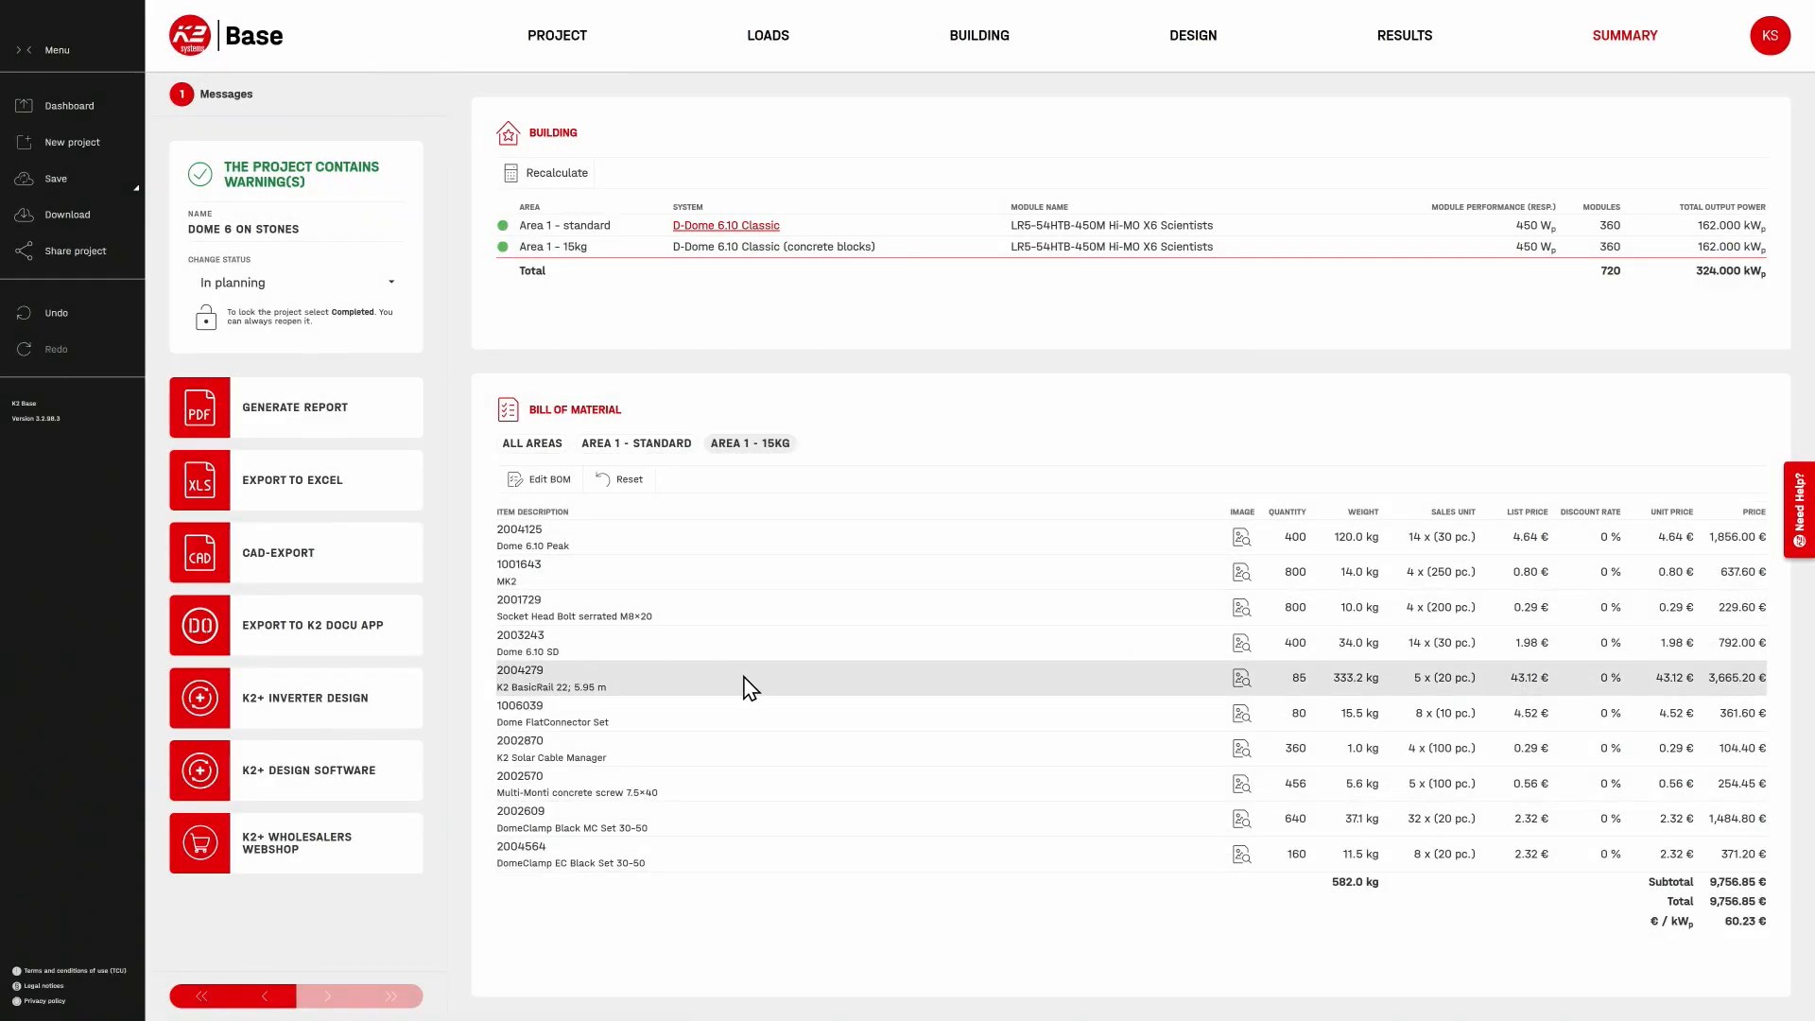
pyautogui.moveTo(1241, 792)
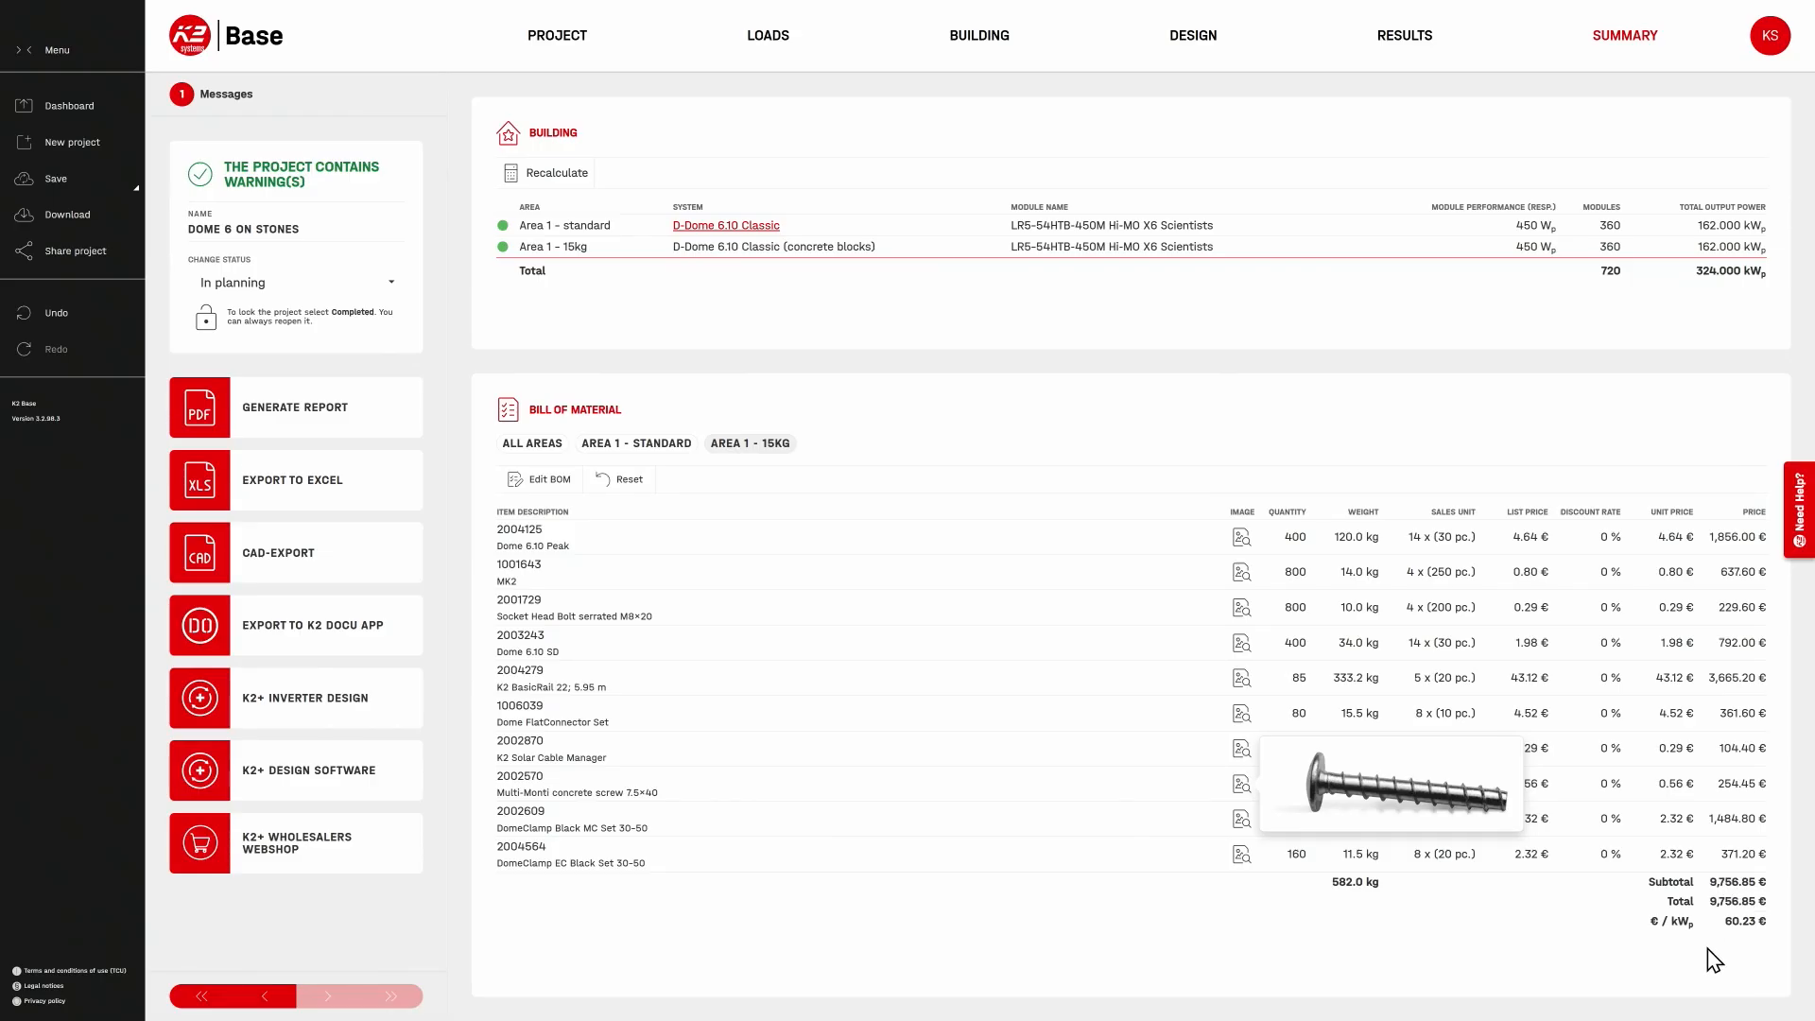
pyautogui.click(681, 445)
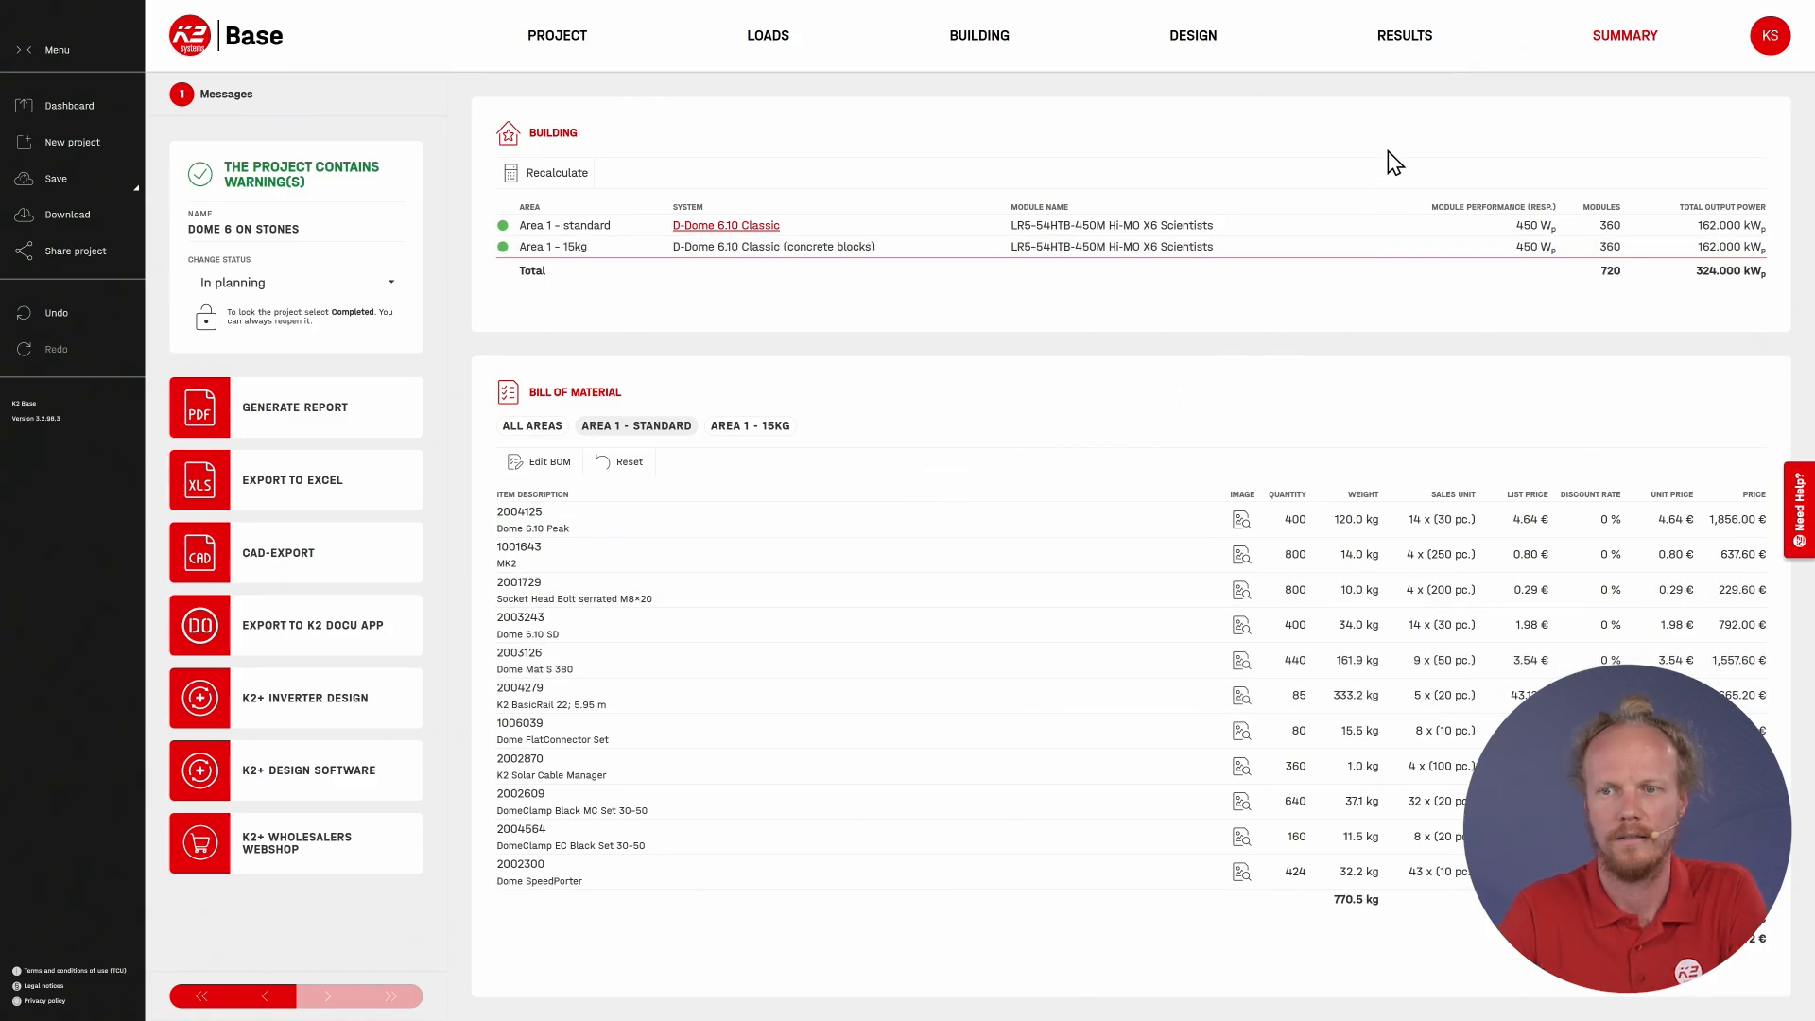
# Step: Compare the system utilisation and required ballast of both areas, and inspect the extra ballast positions of Area 1 - 15kg
pyautogui.click(1404, 54)
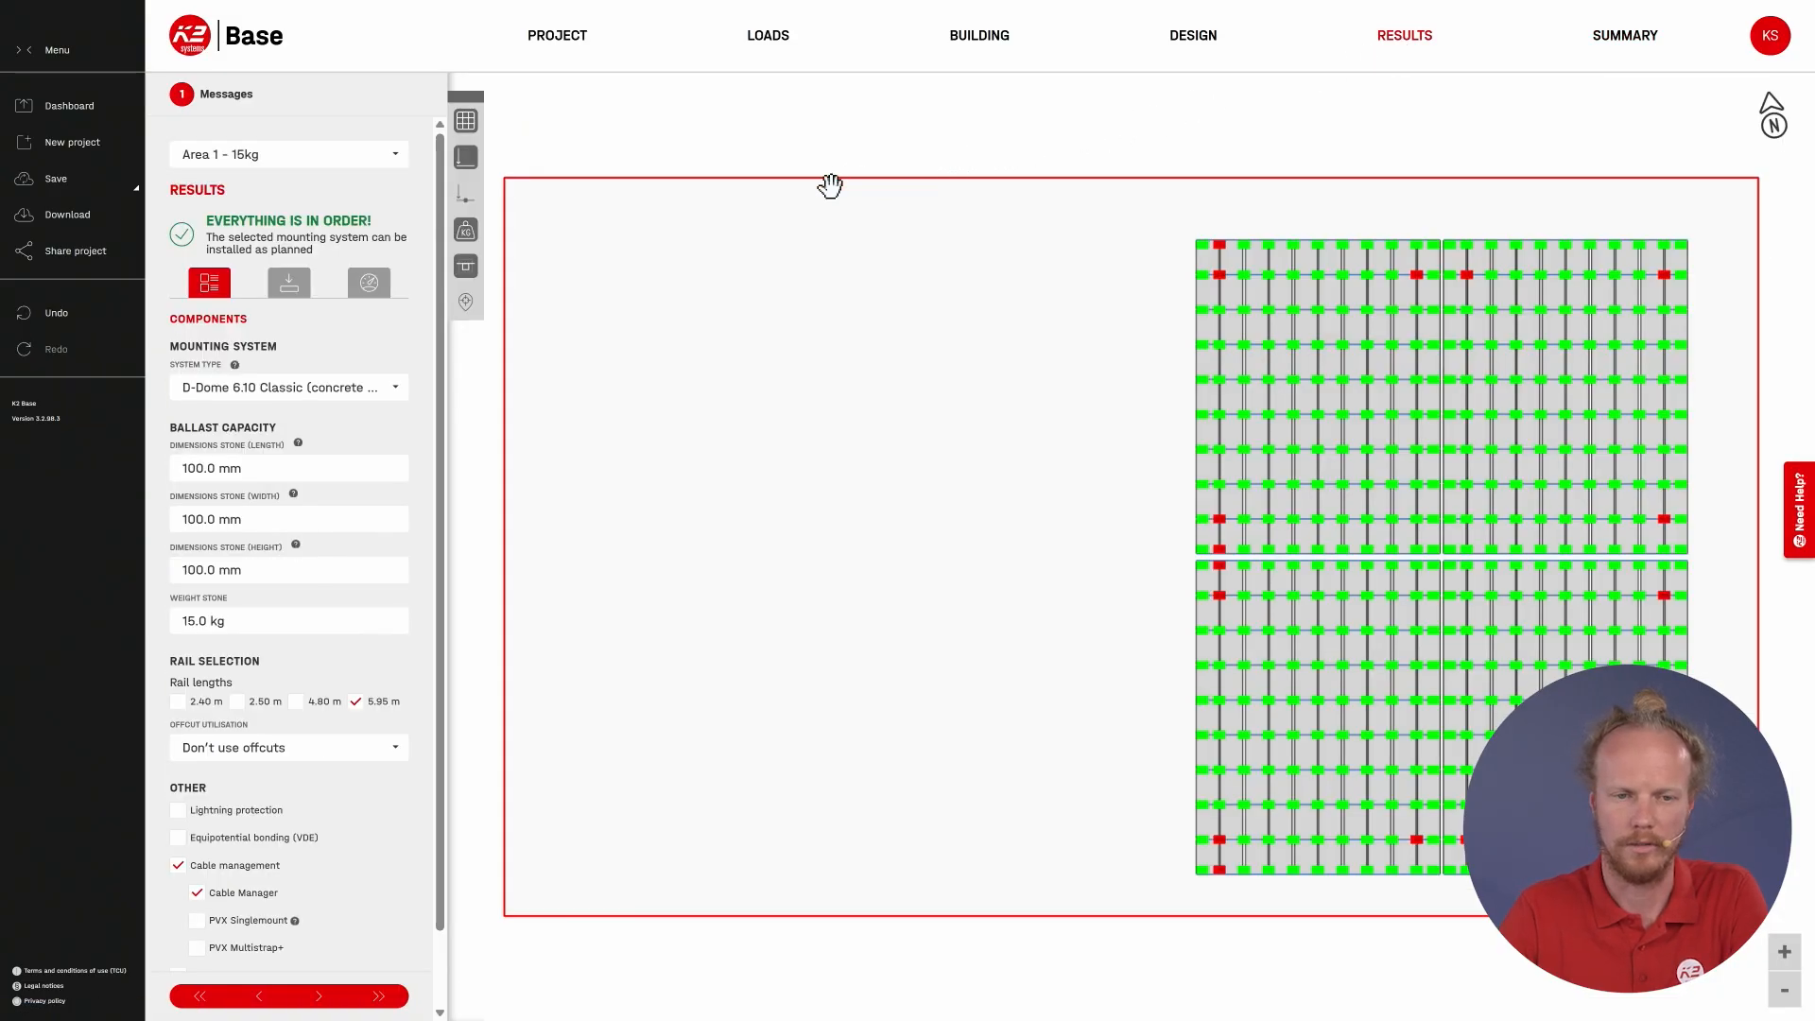
pyautogui.click(381, 293)
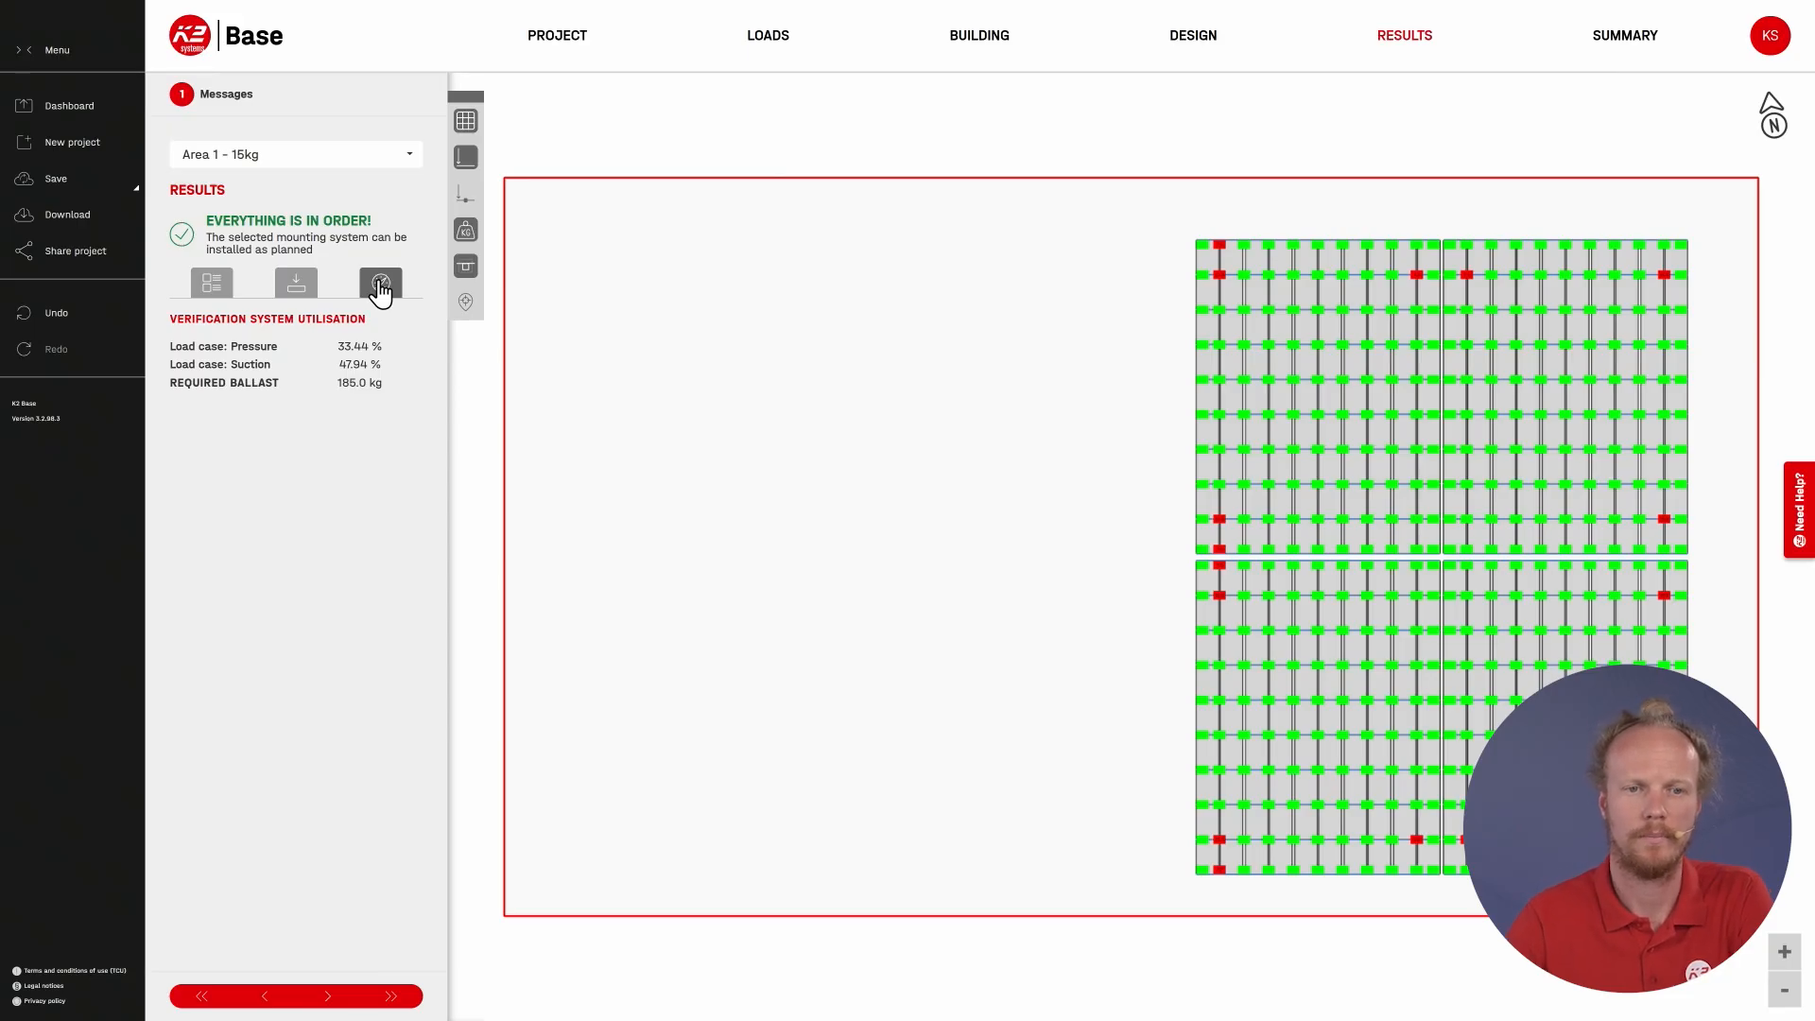
pyautogui.click(348, 161)
pyautogui.click(314, 180)
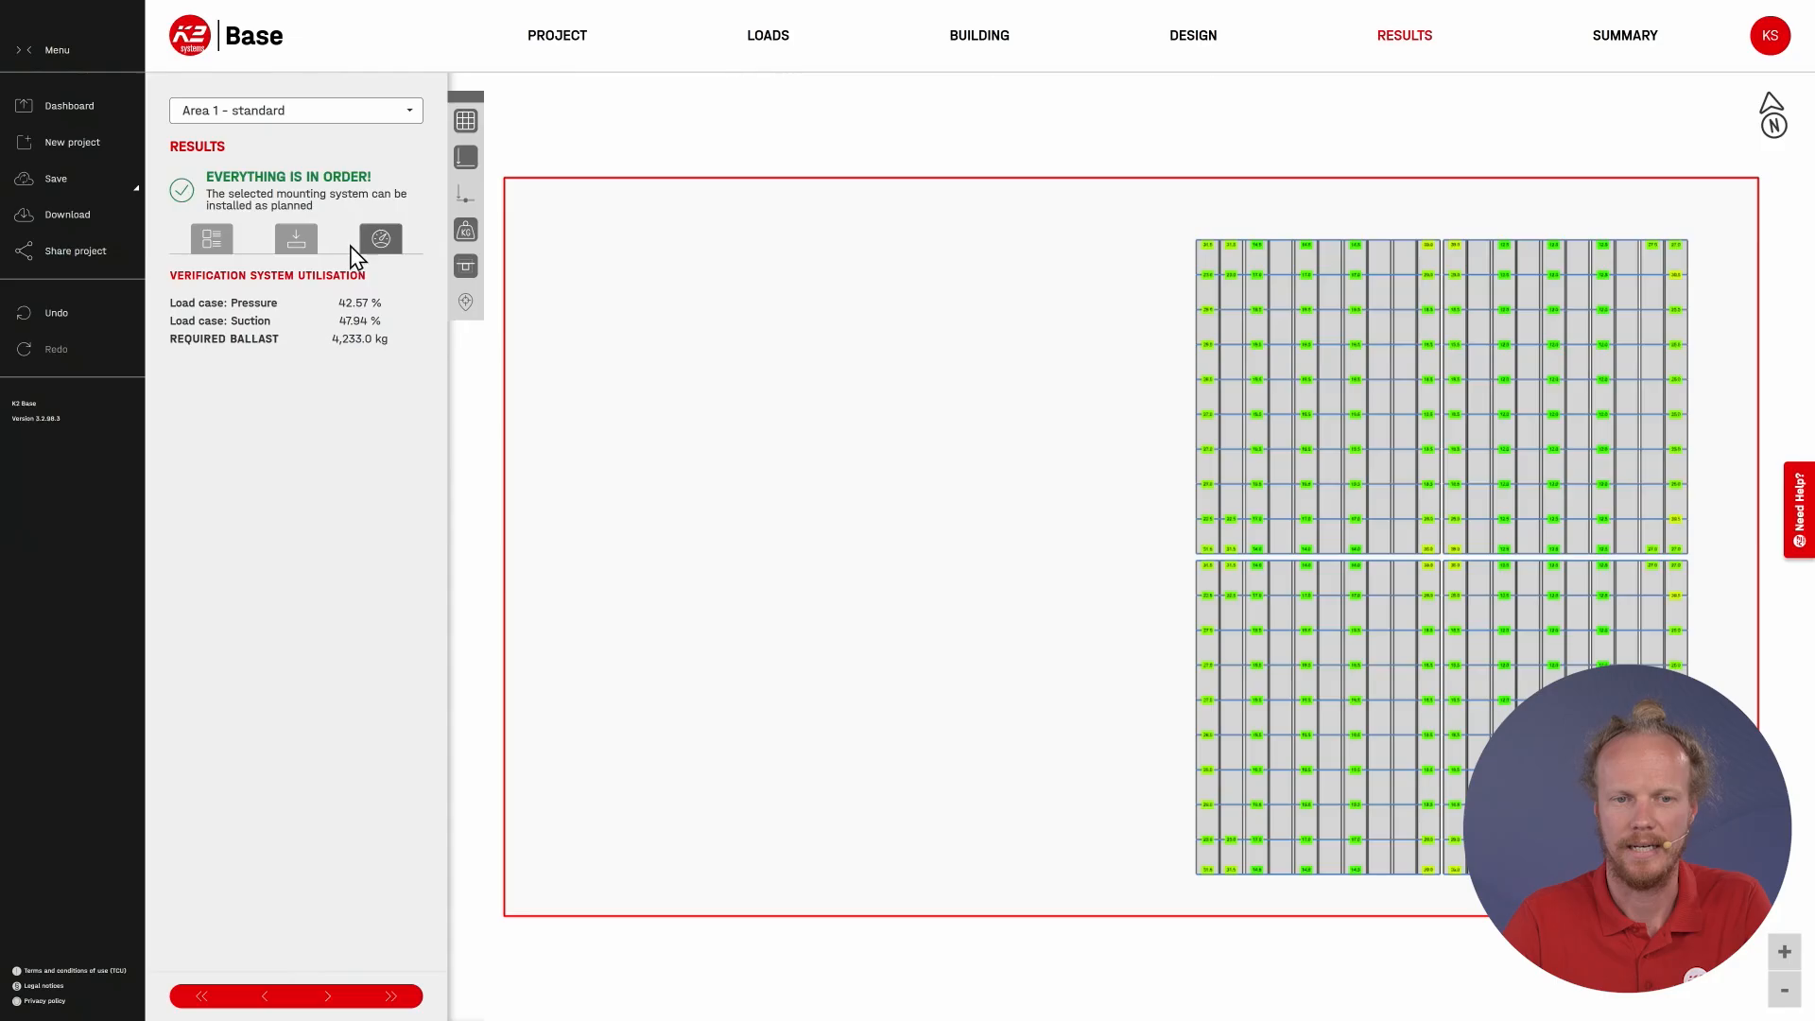
pyautogui.click(350, 121)
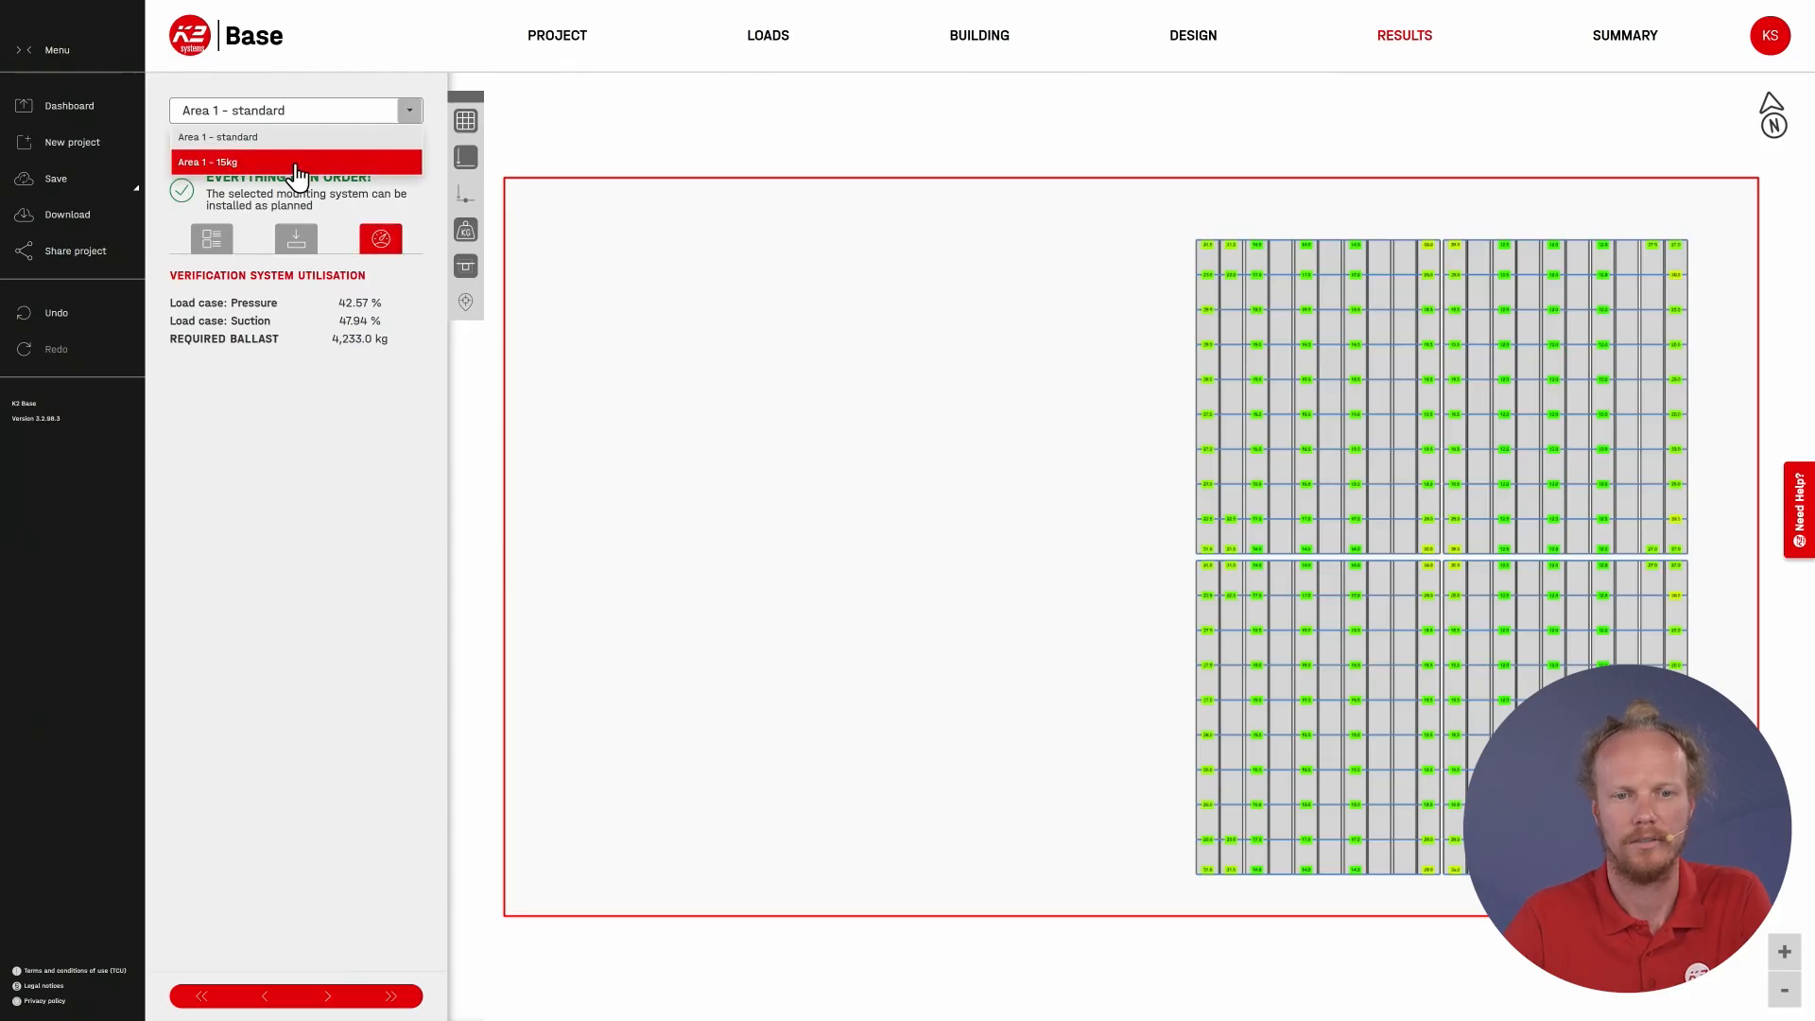
pyautogui.click(296, 159)
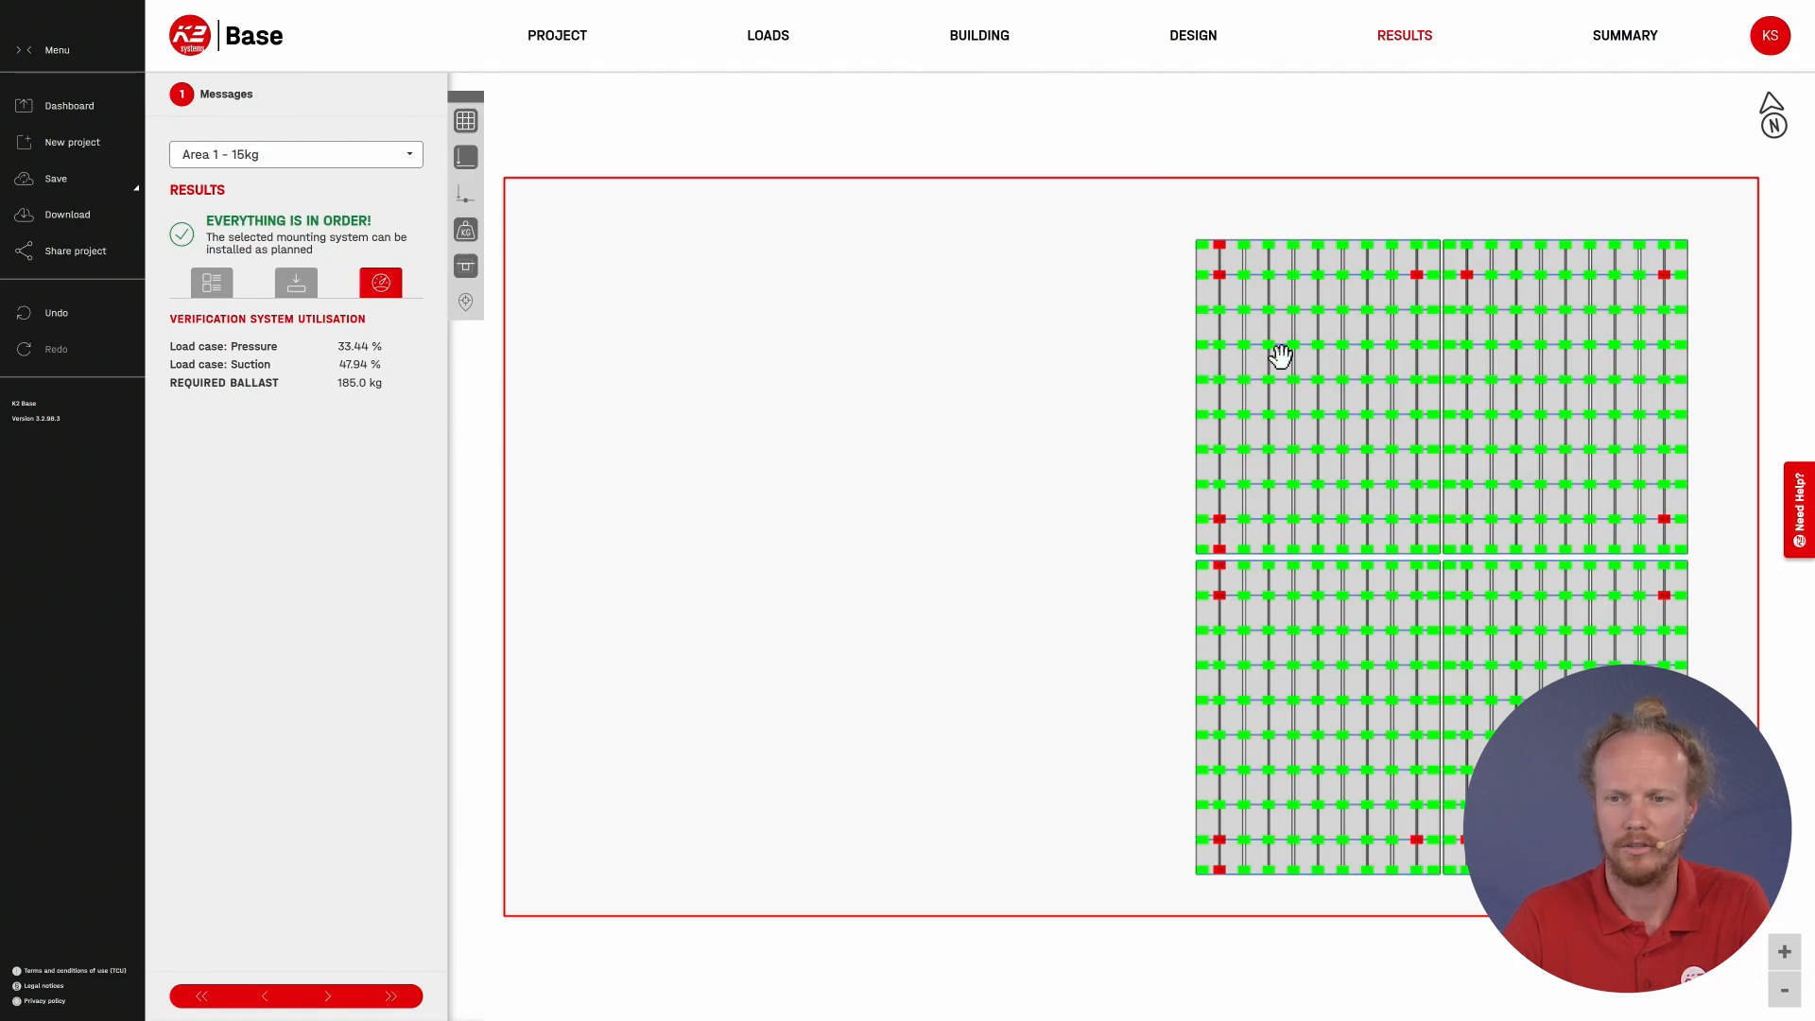
pyautogui.scroll(4, 1219, 260)
pyautogui.moveTo(1131, 325); pyautogui.dragTo(968, 385)
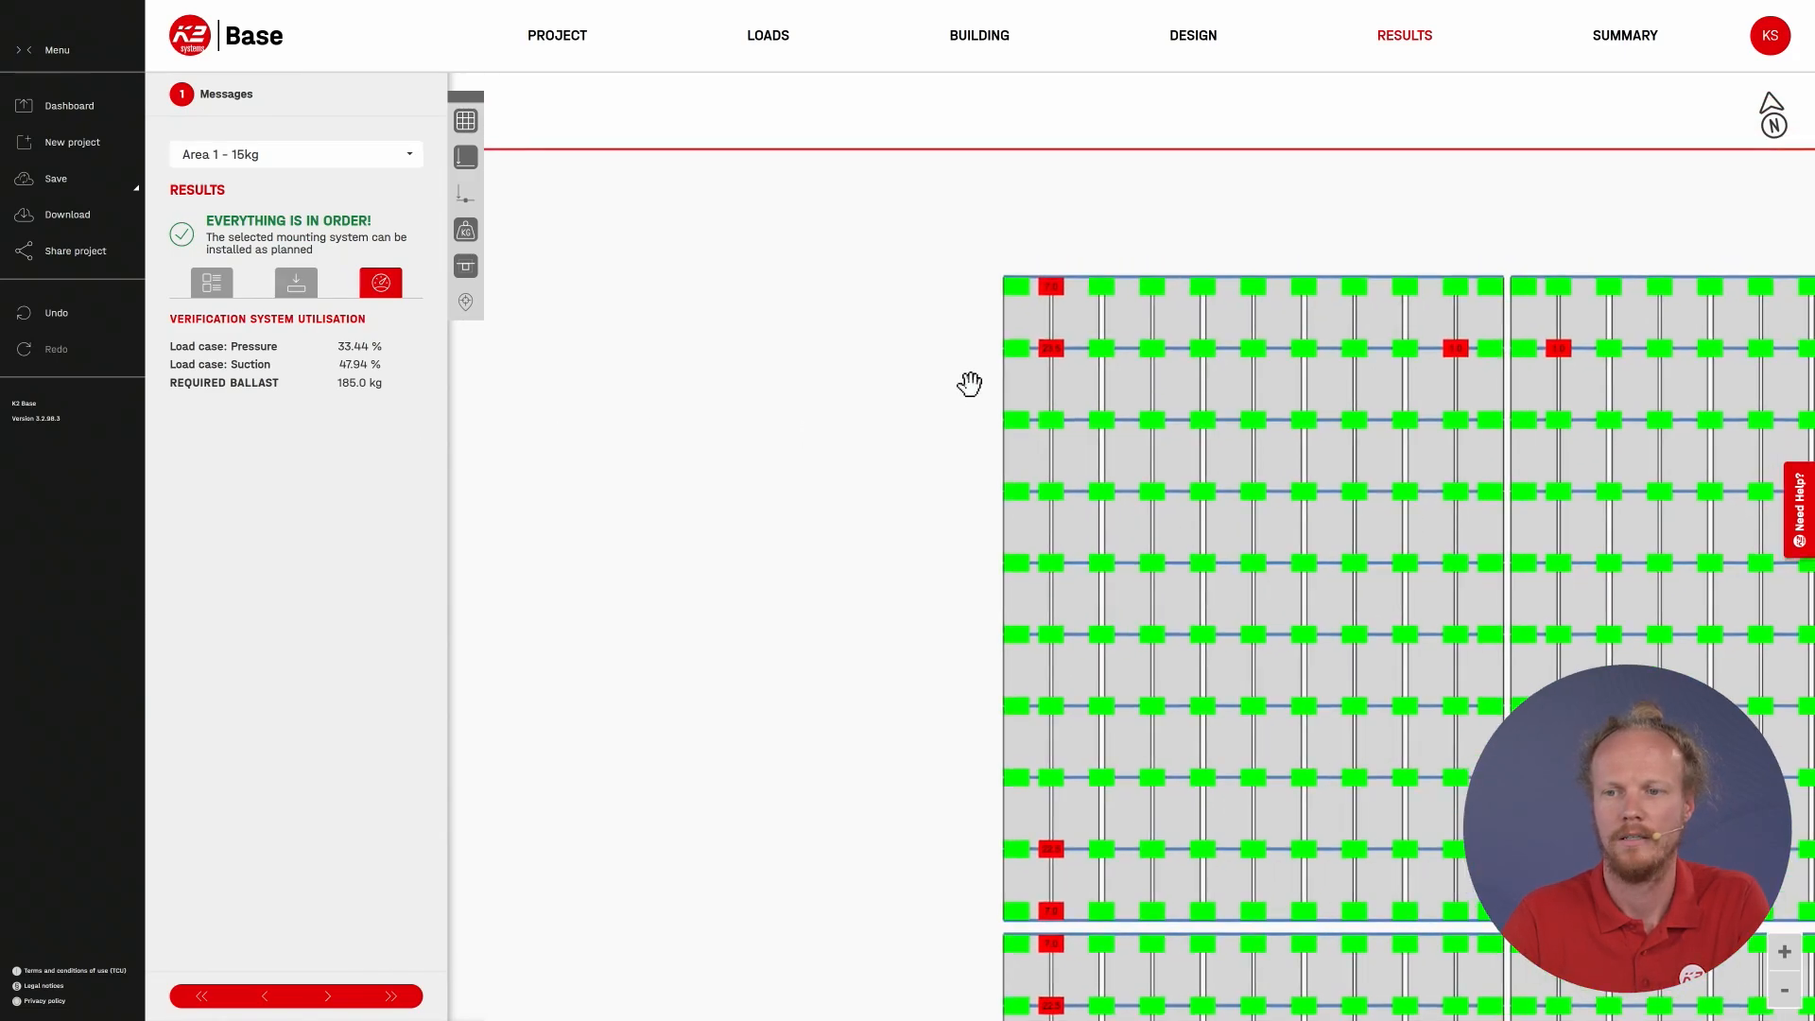
# Step: Inspect the module details, including ballast and determining verification, of double modules in the northwest block of Area 1 - 15kg
pyautogui.scroll(3, 1021, 301)
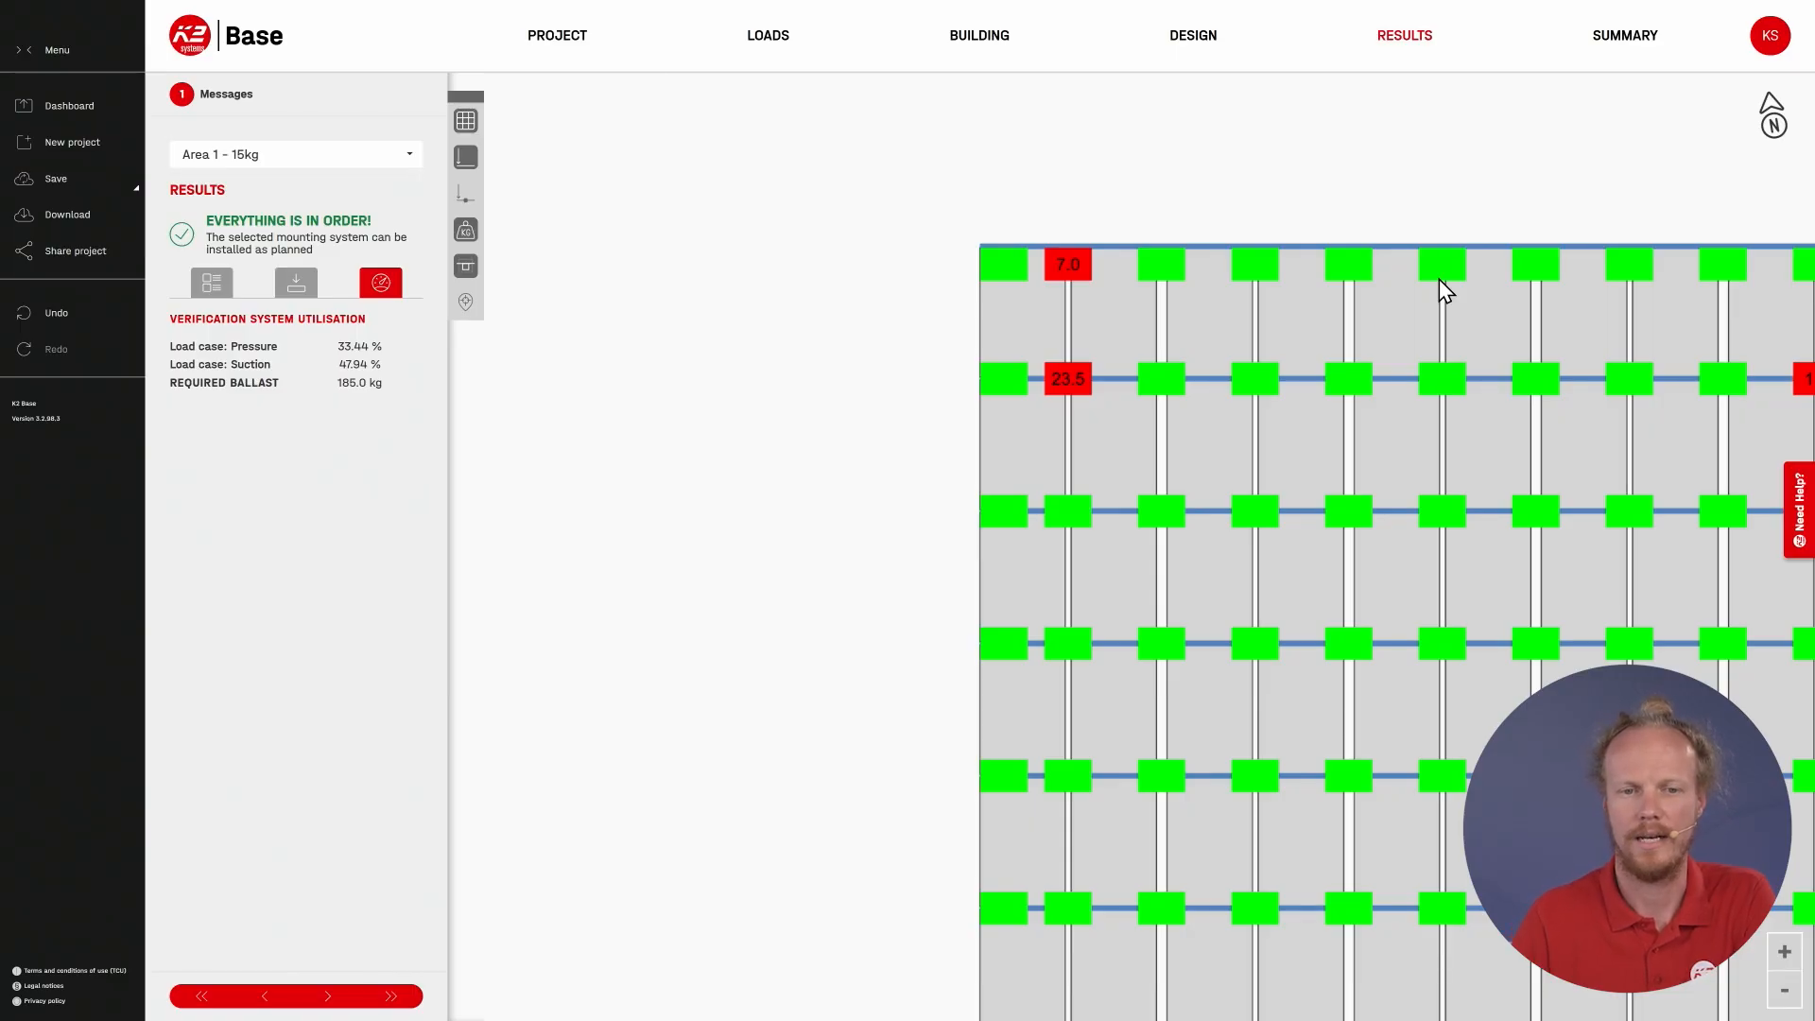
pyautogui.click(1401, 324)
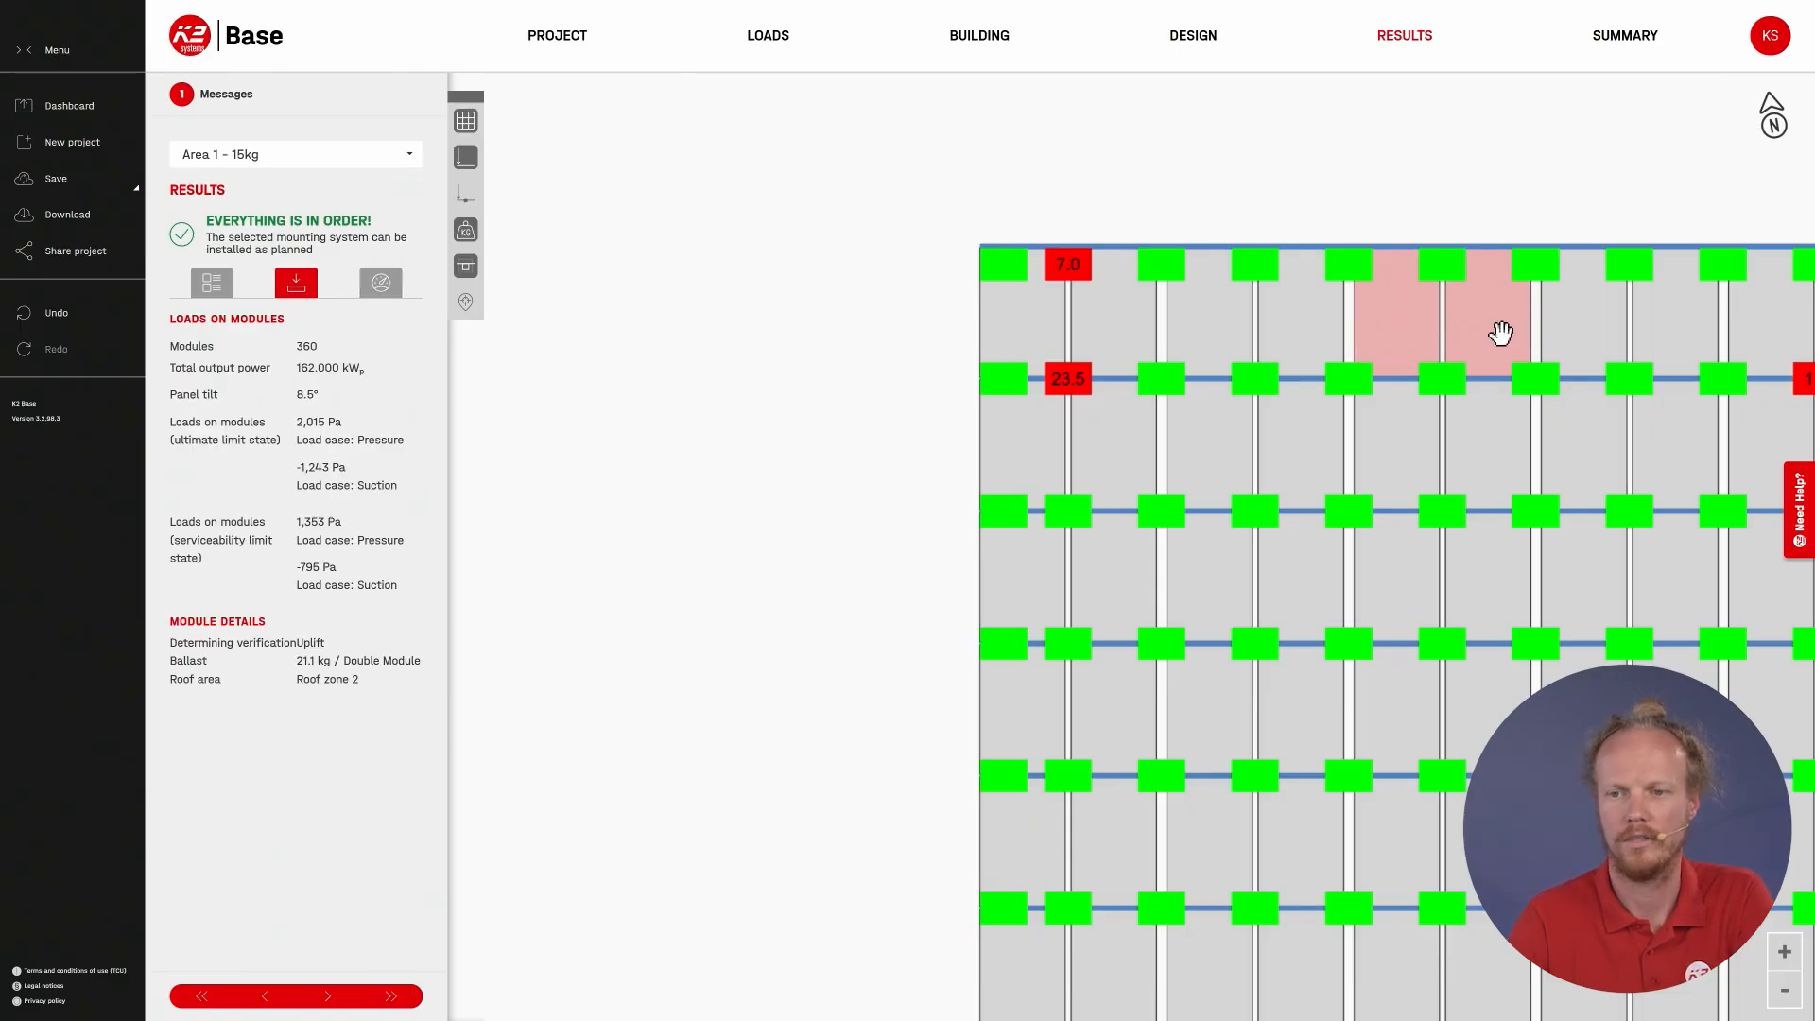
pyautogui.click(1505, 464)
pyautogui.click(1507, 570)
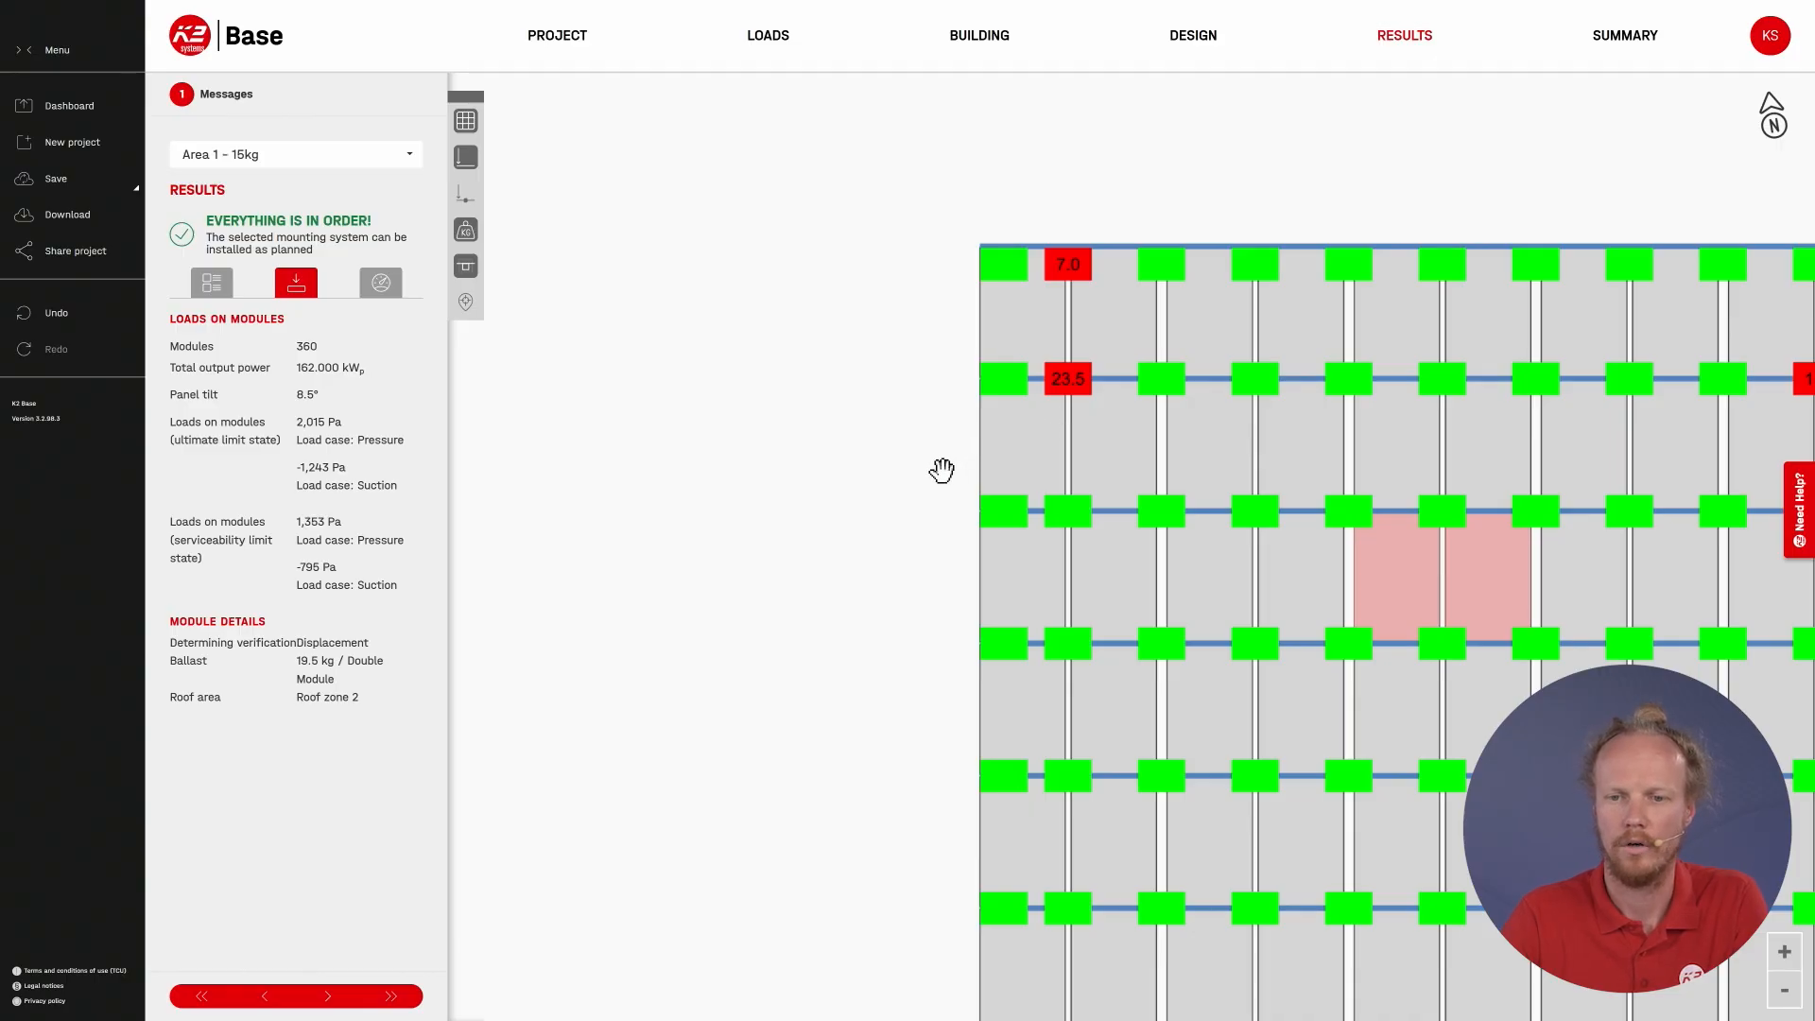
pyautogui.scroll(-5, 939, 470)
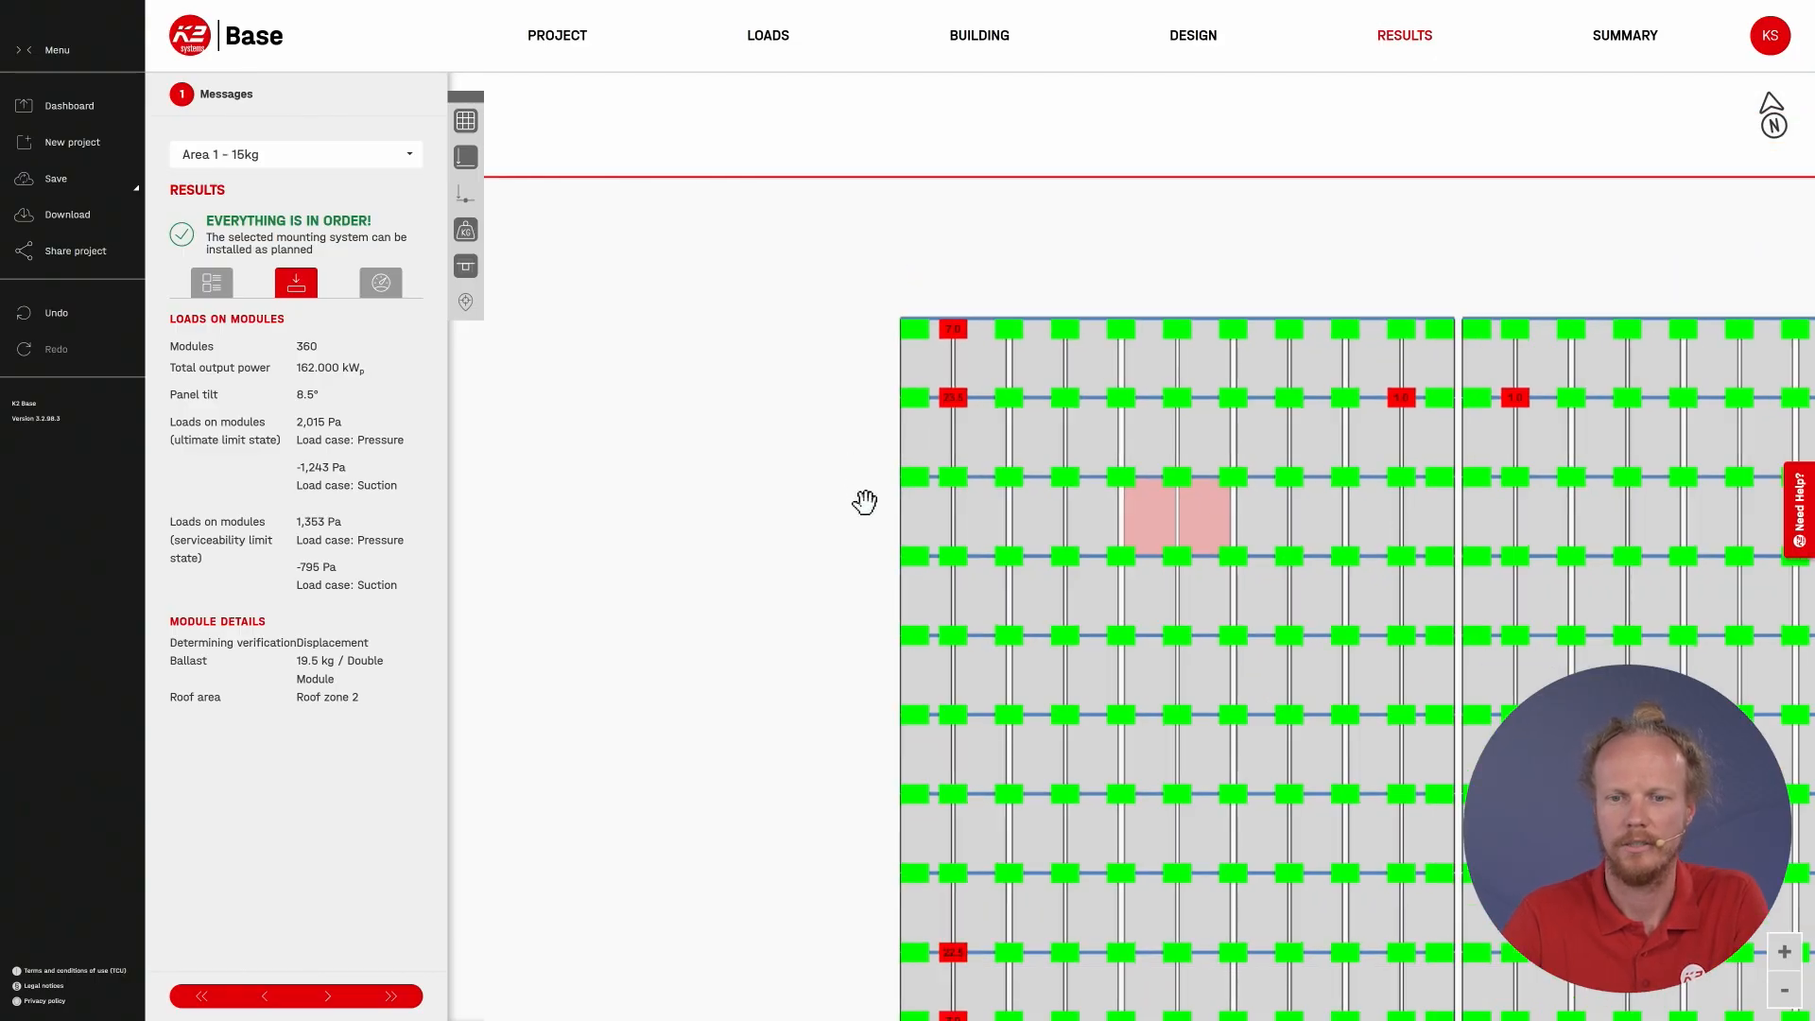
pyautogui.moveTo(863, 502); pyautogui.dragTo(636, 377)
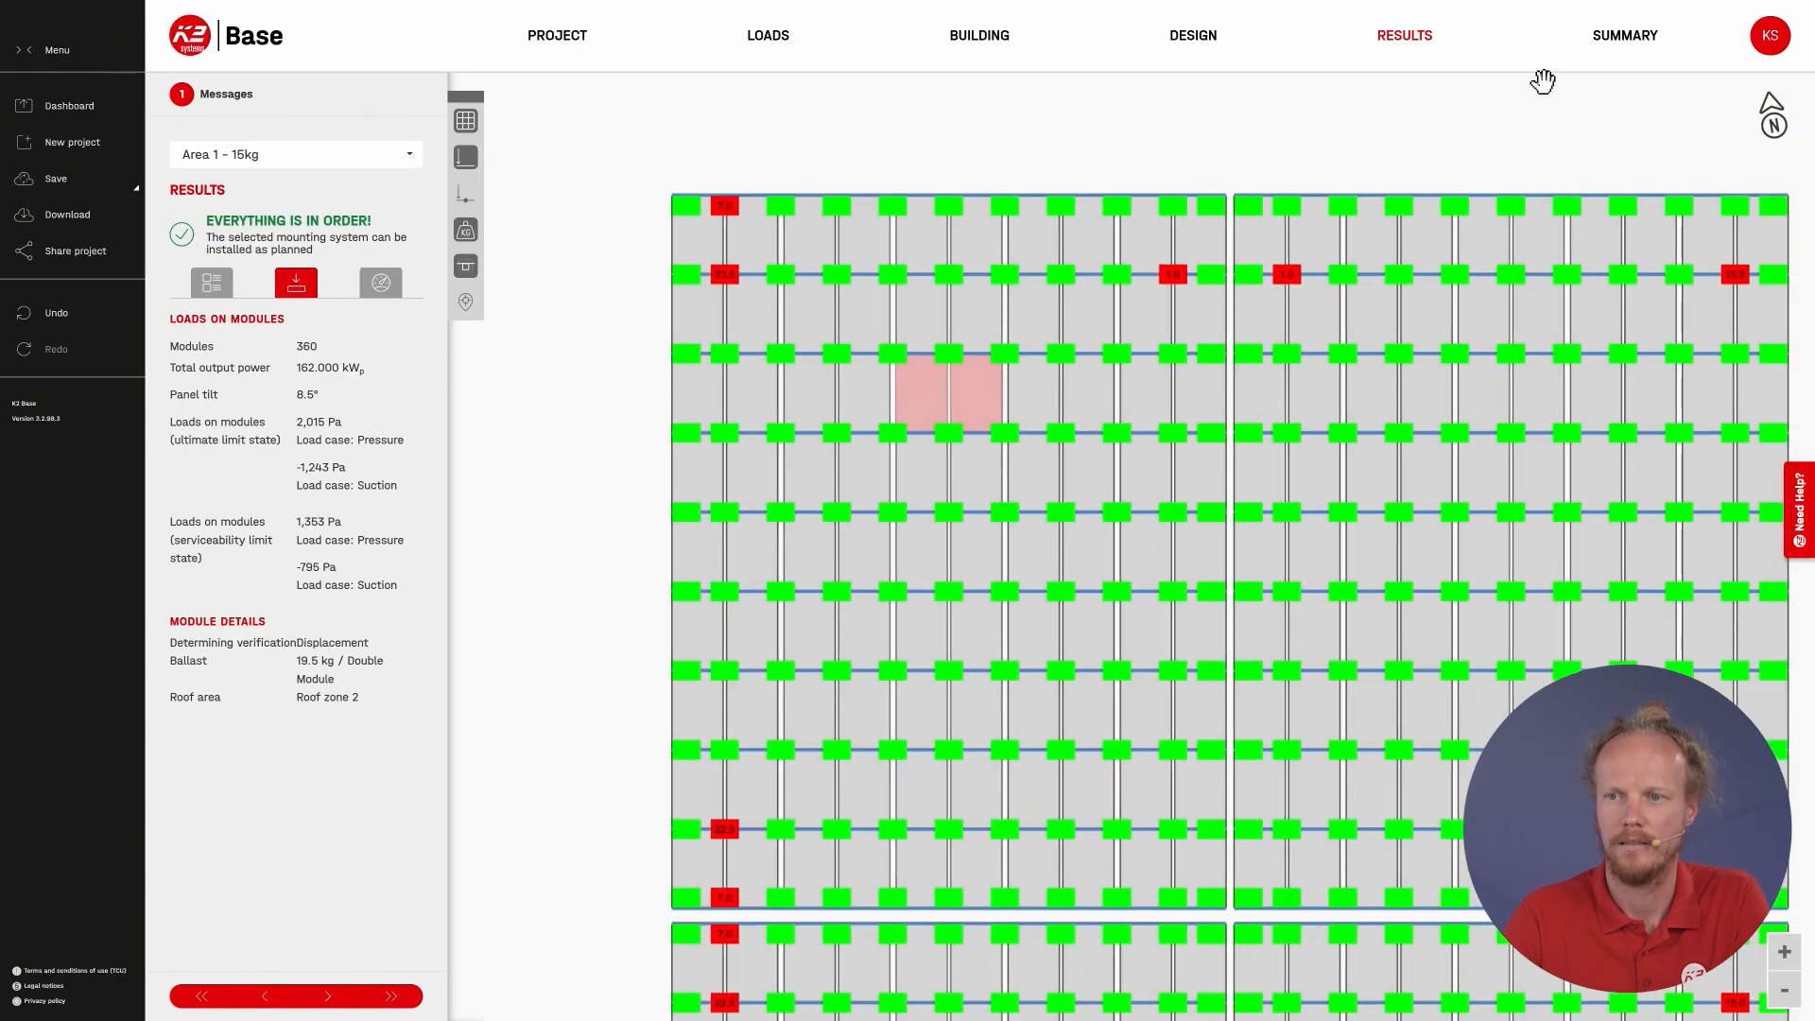
# Step: Generate the project's PDF report in English (UK) with all sections included, from project overview to bill of materials
pyautogui.click(1627, 50)
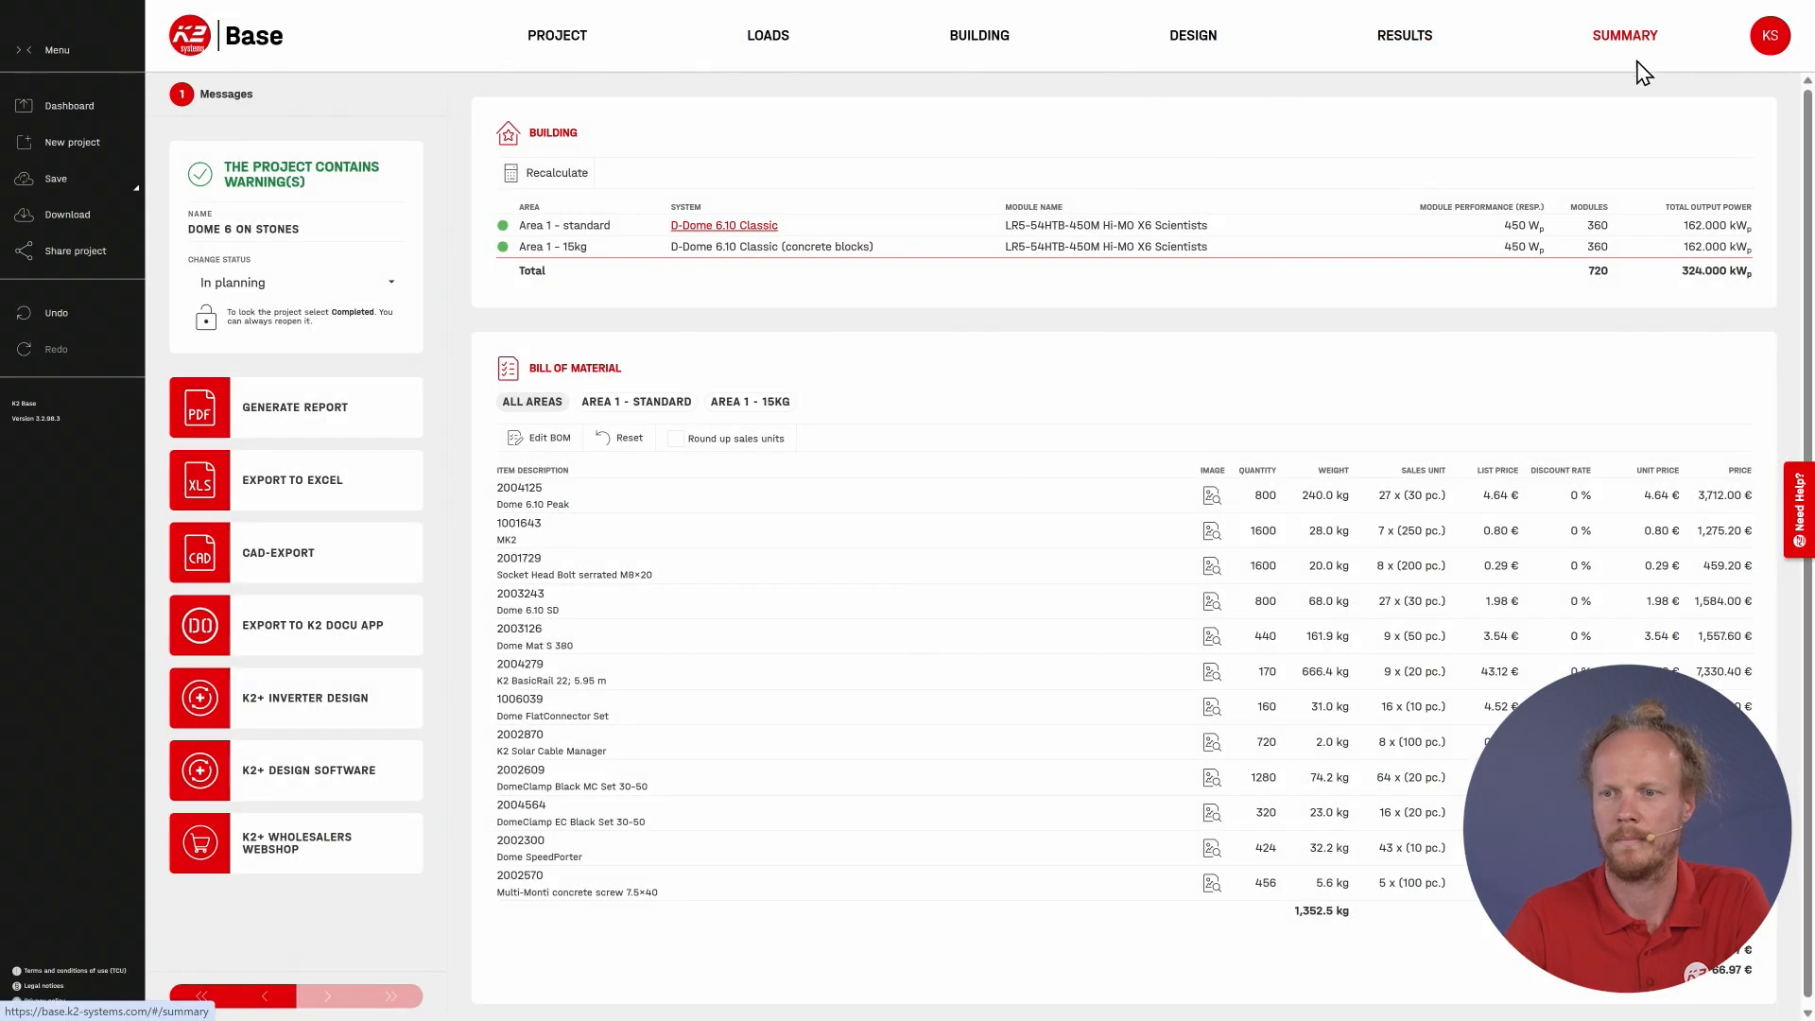
pyautogui.click(322, 416)
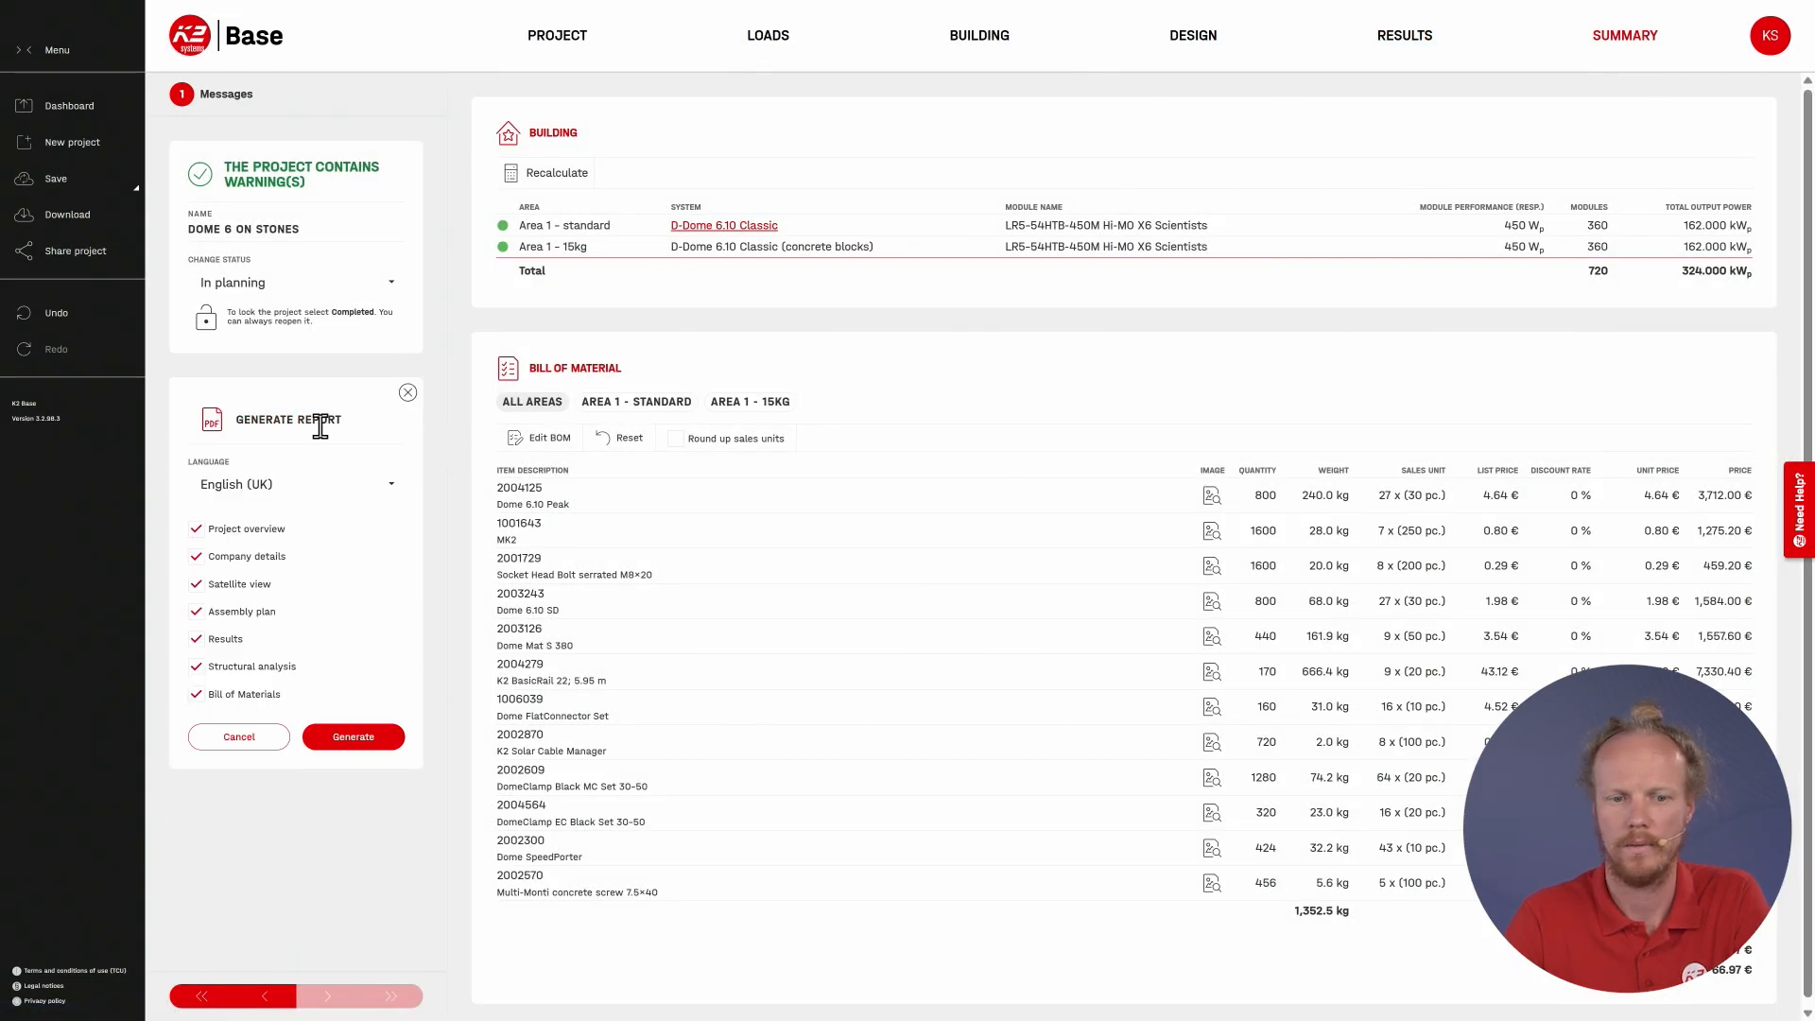
pyautogui.click(350, 737)
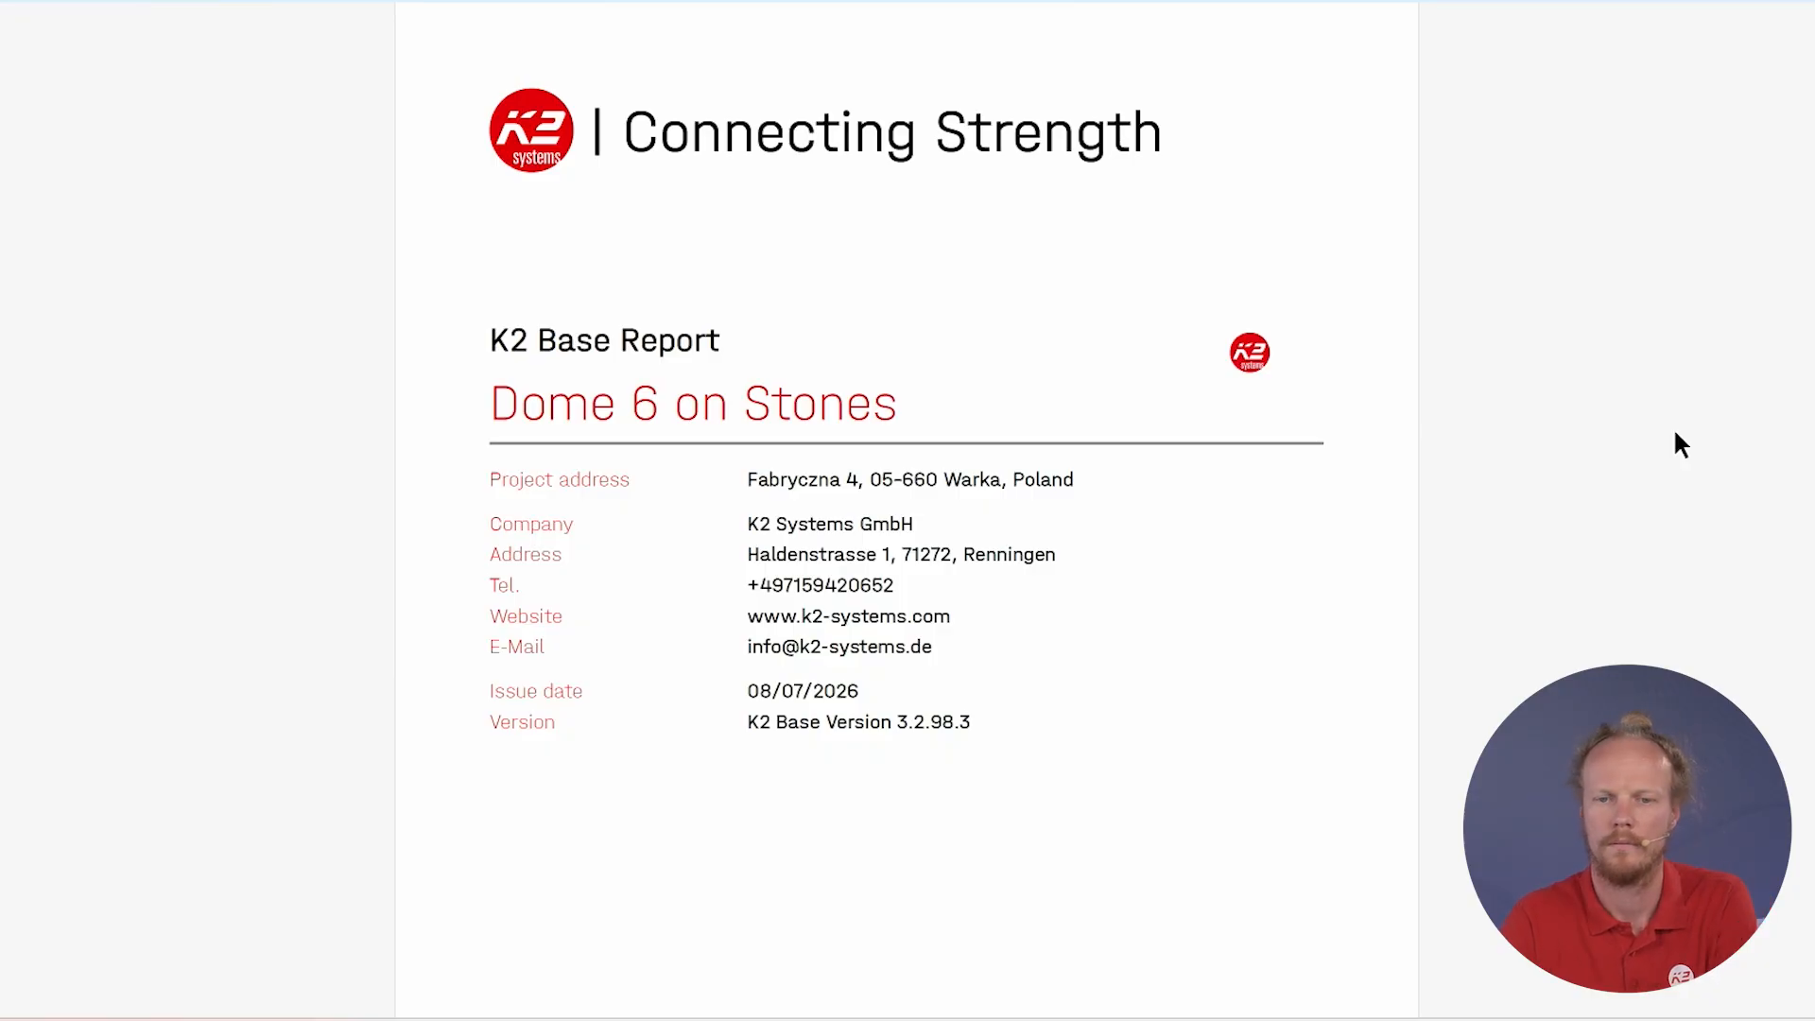
# Step: Look up the Area 1 - standard results in the report and examine the ballast and dead weight under Specific loads
pyautogui.scroll(-6, 1439, 454)
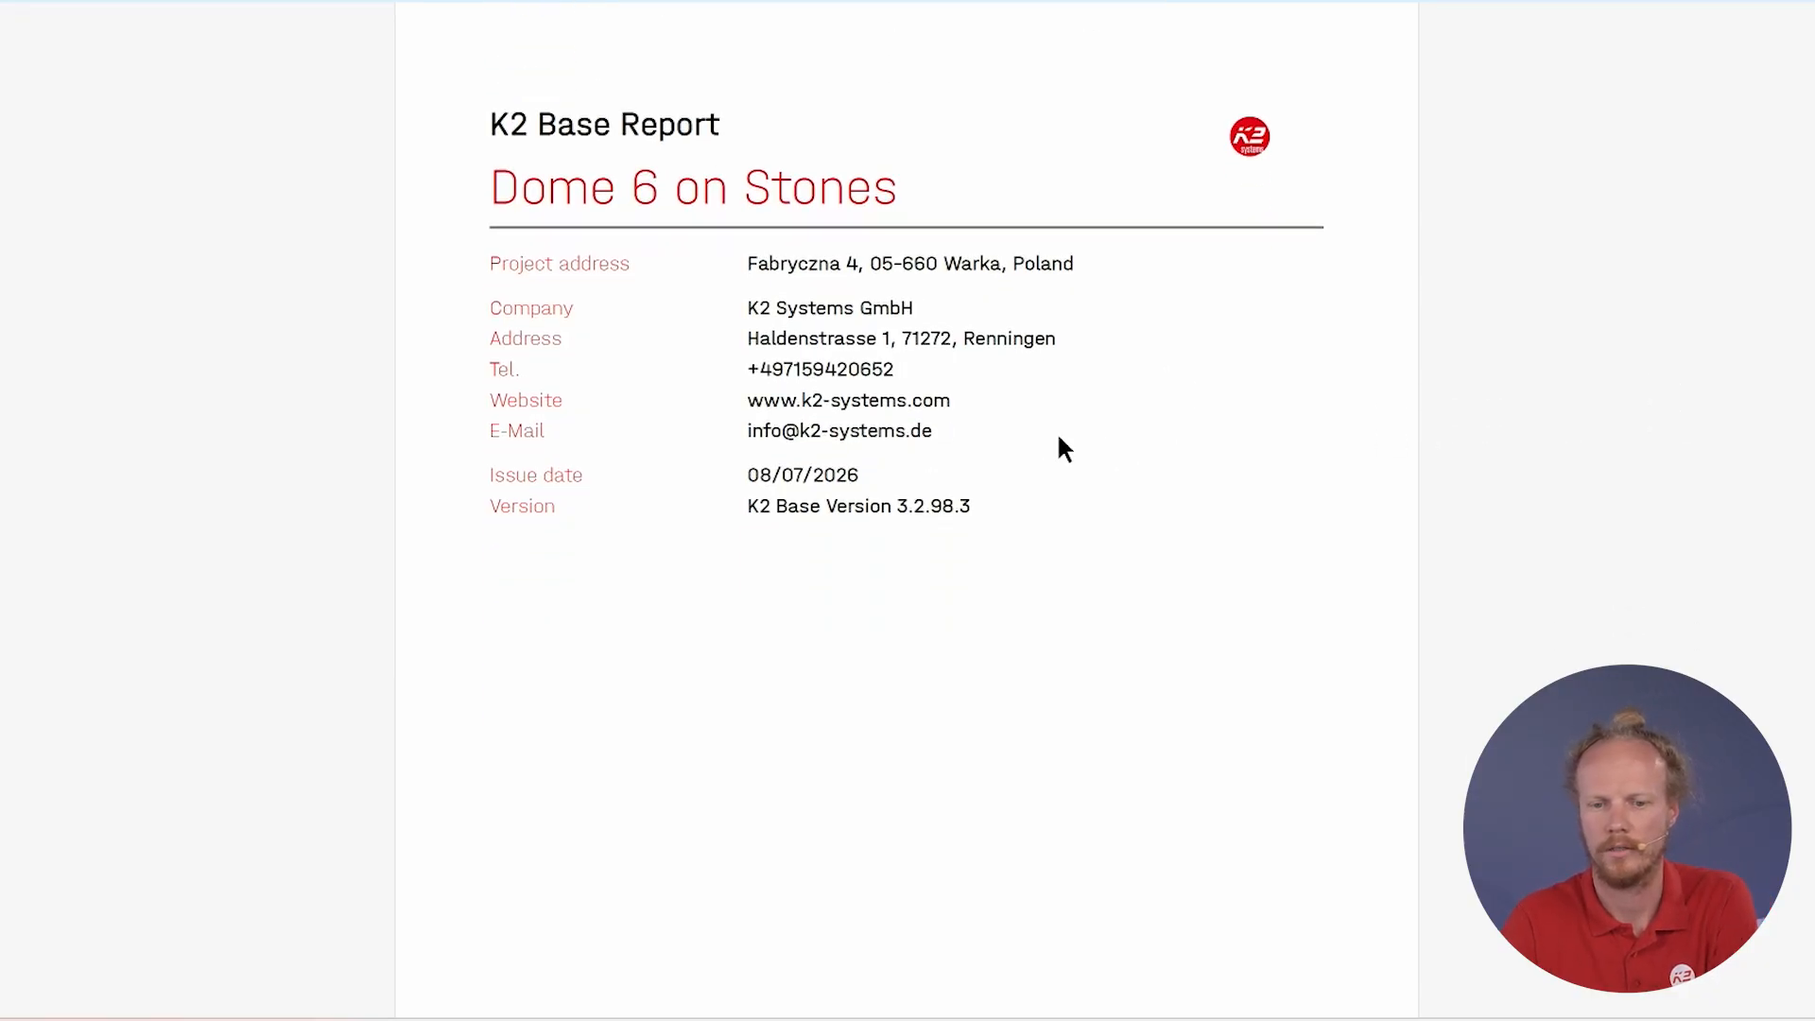
pyautogui.scroll(-4, 795, 576)
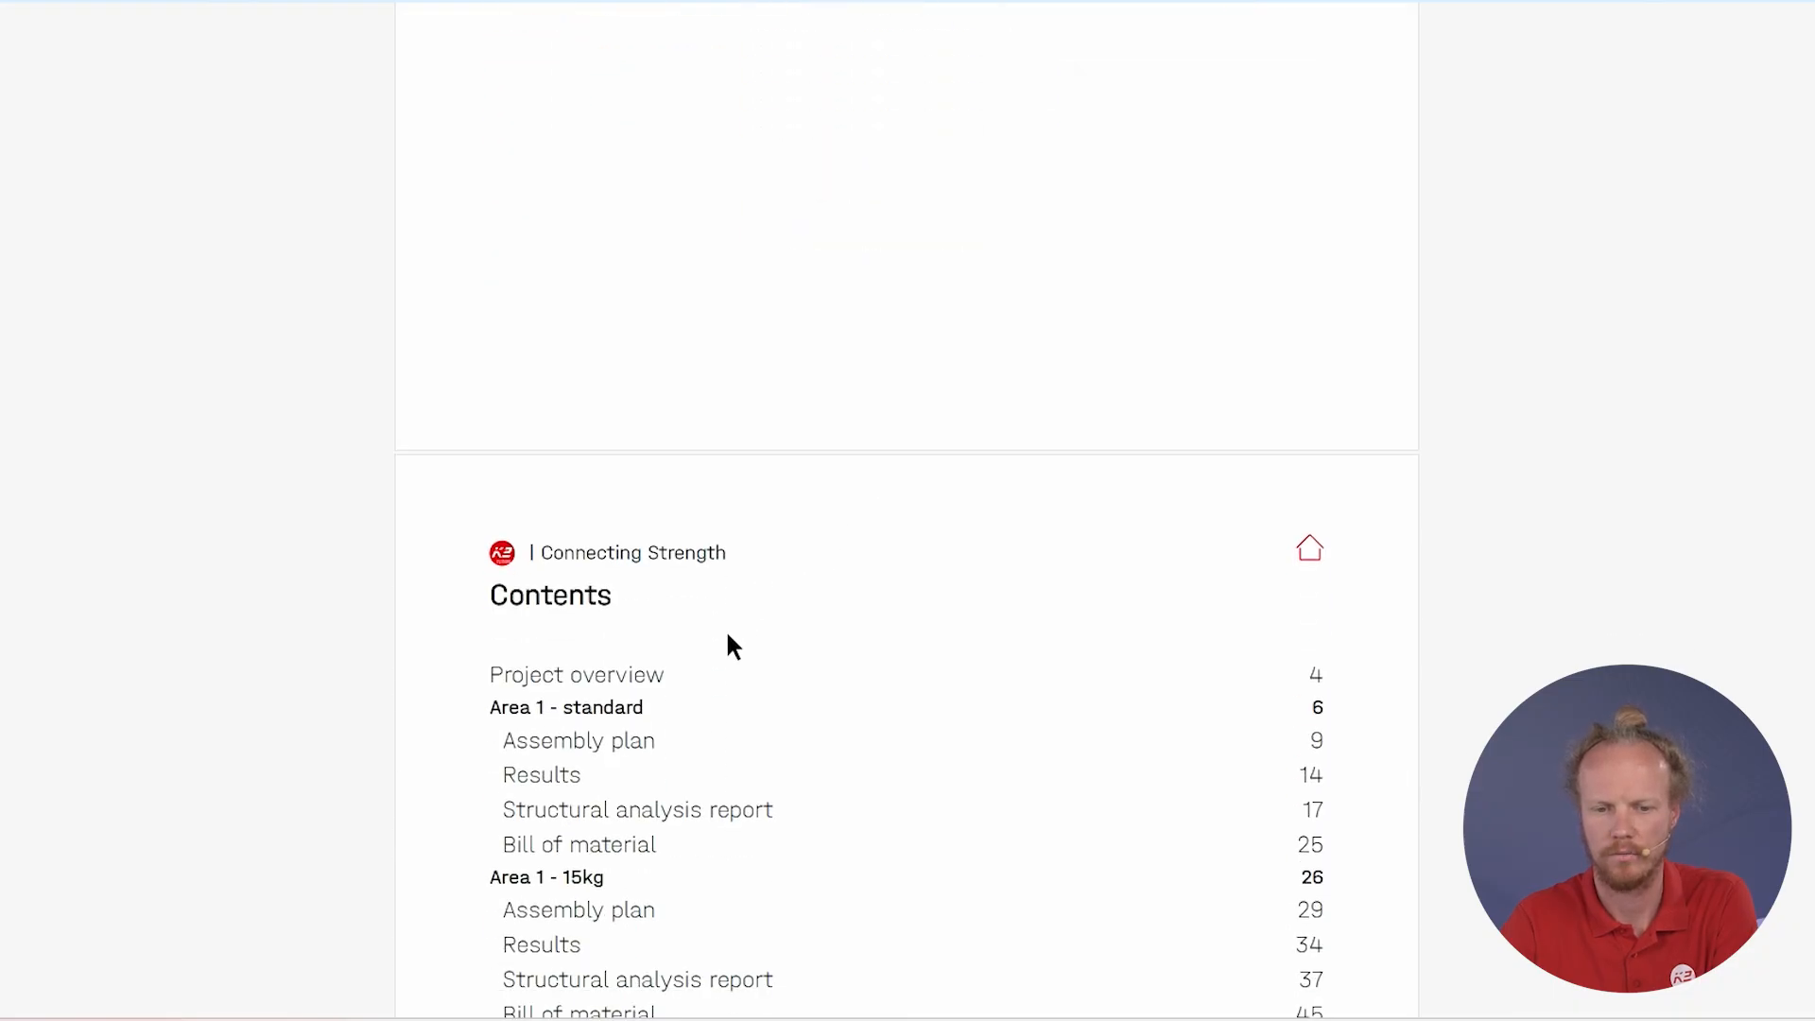
pyautogui.click(548, 780)
pyautogui.scroll(-5, 743, 651)
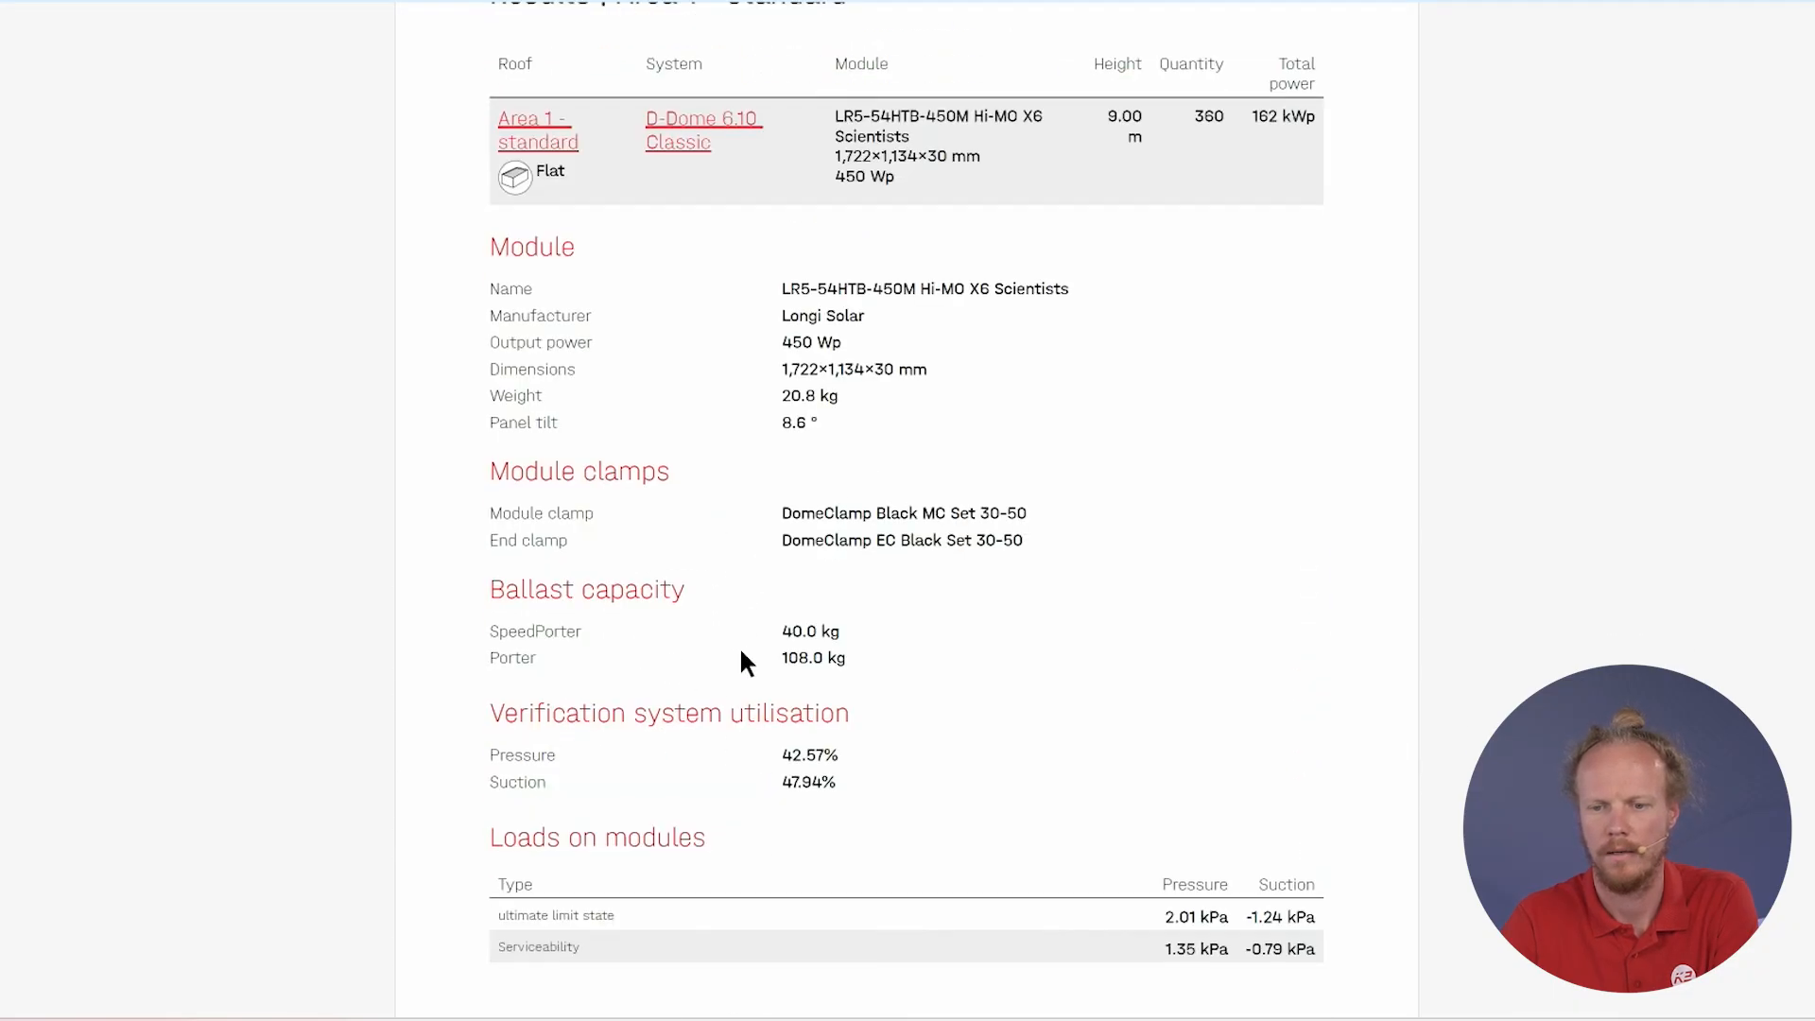
pyautogui.scroll(-5, 747, 662)
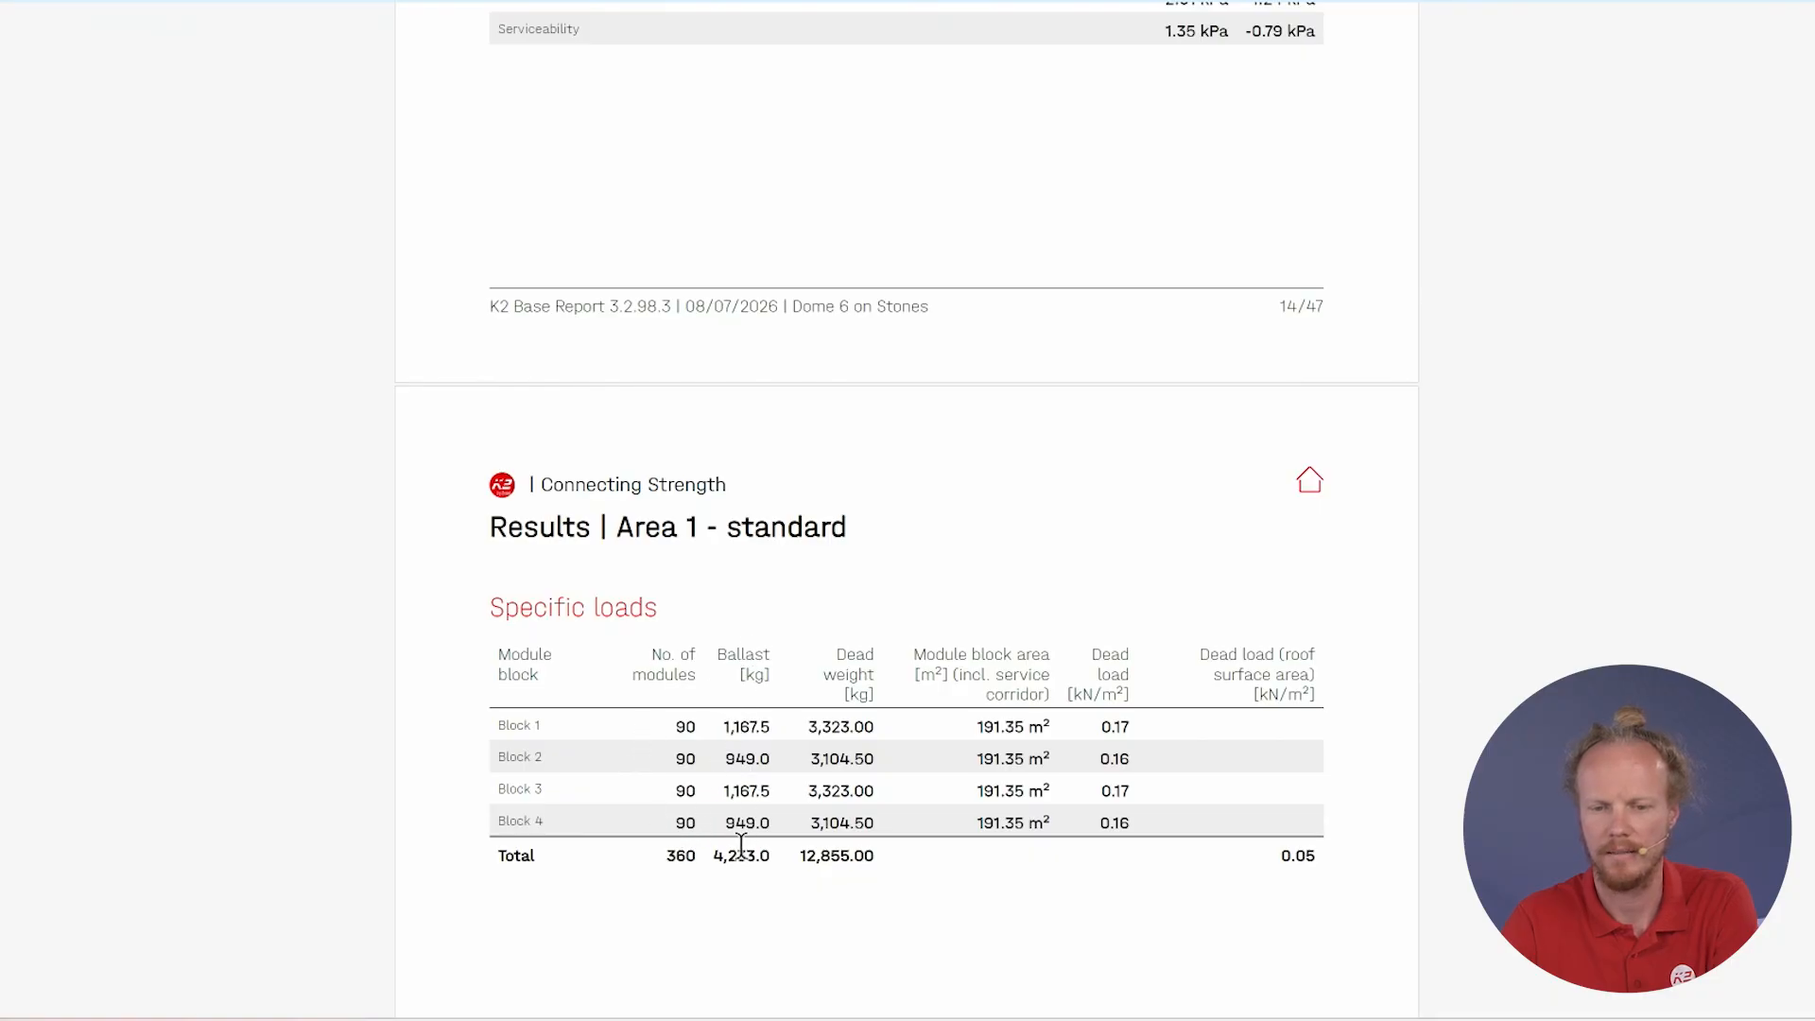
pyautogui.scroll(-1, 742, 827)
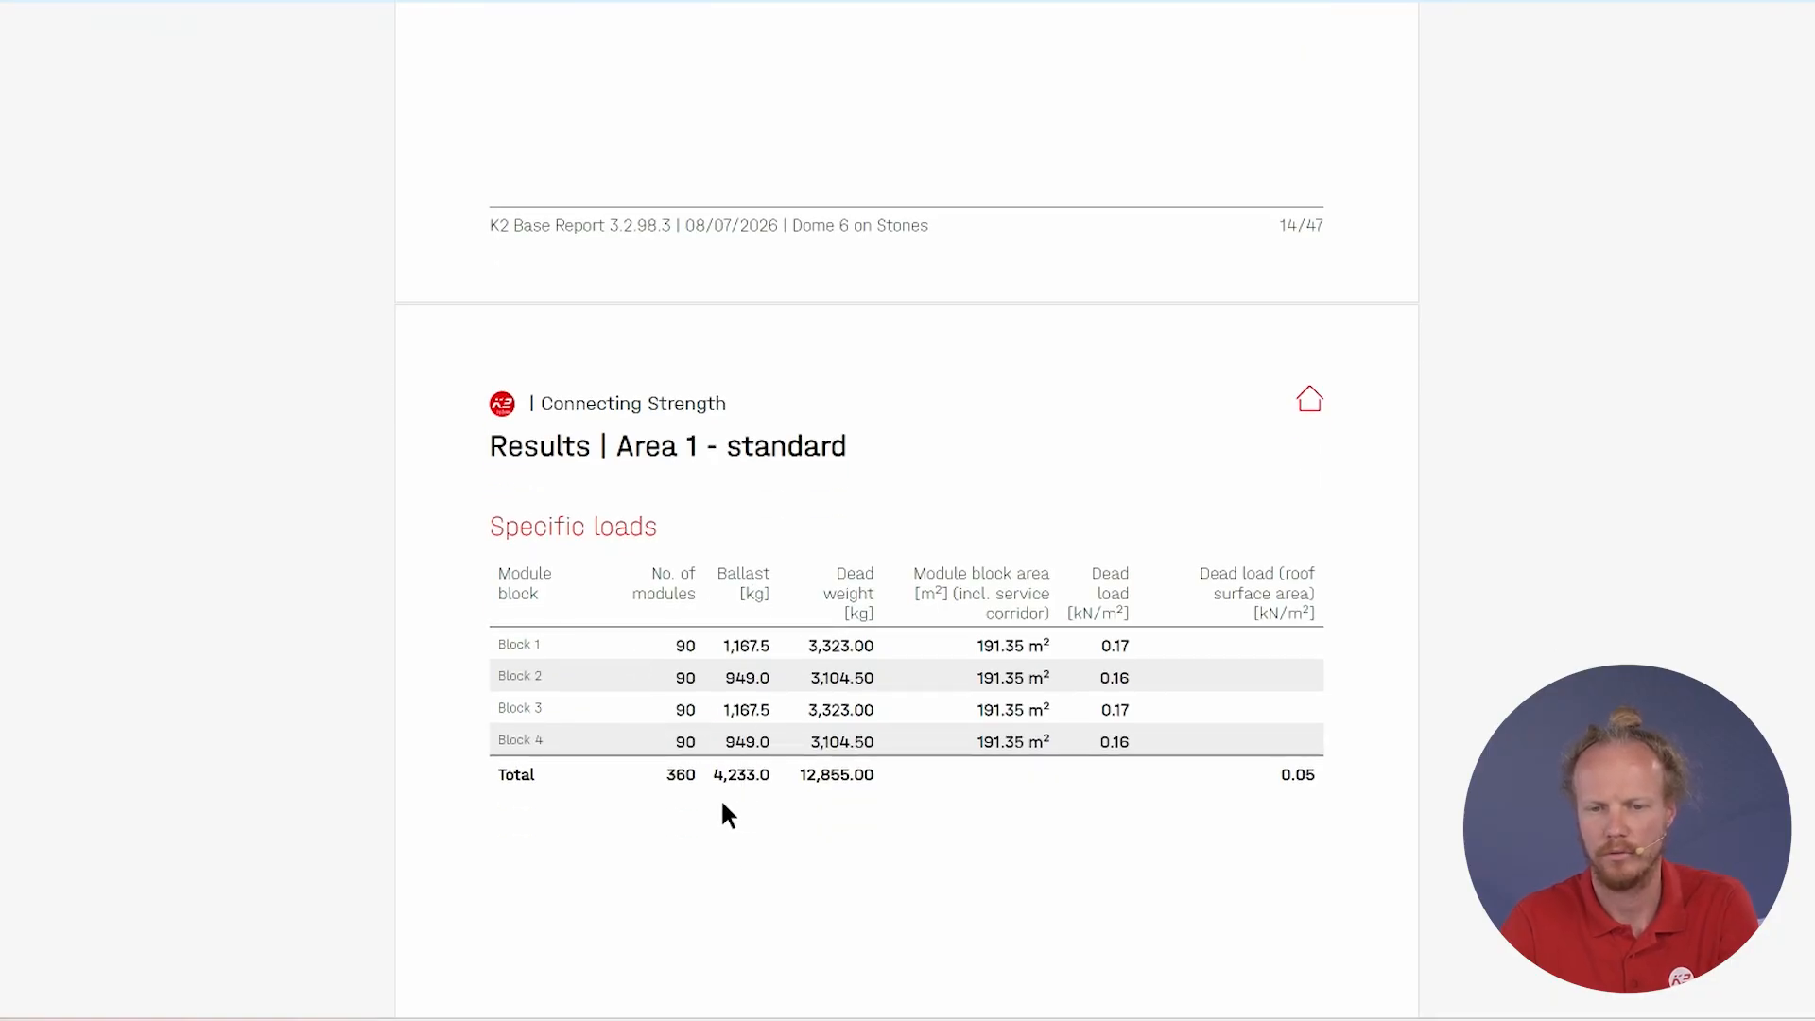